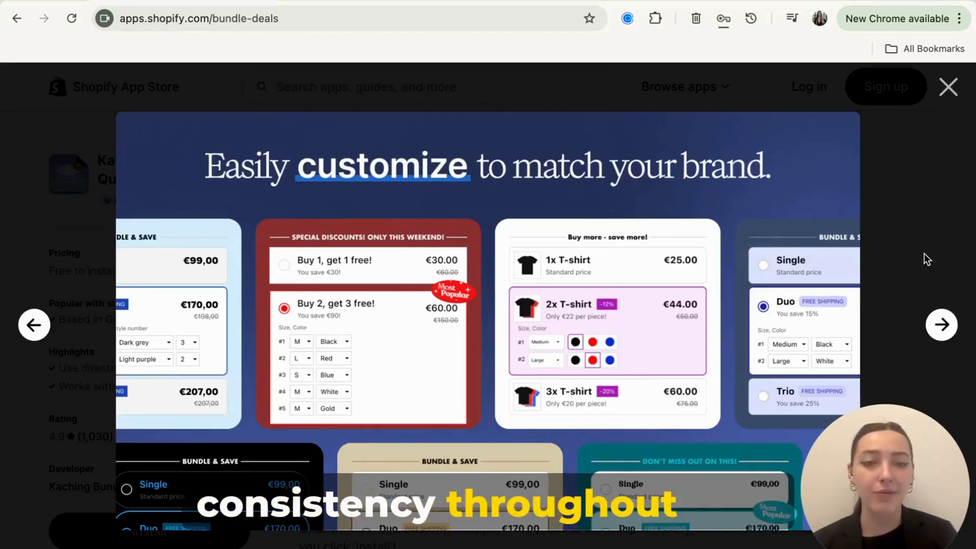
click(942, 329)
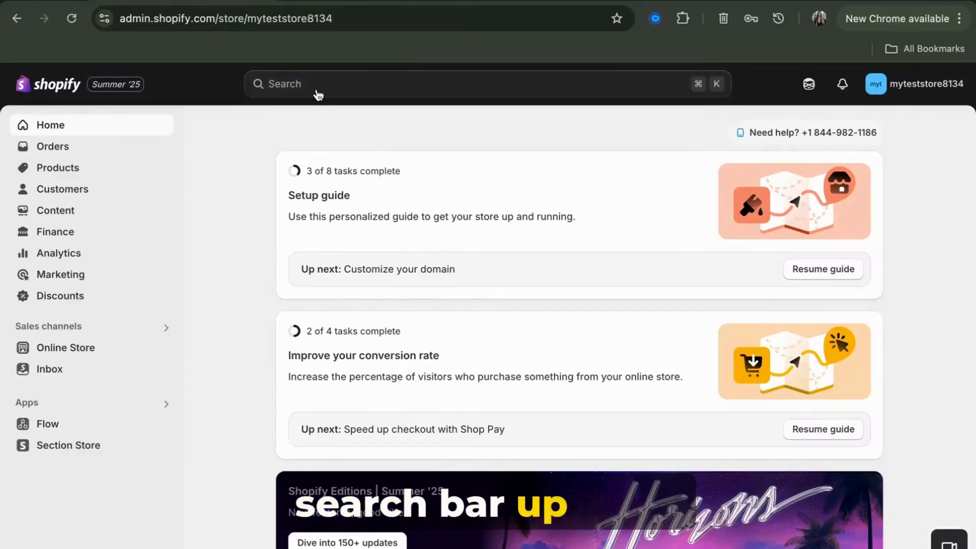
Step: Search the store admin's apps for "kaching" and open the Kaching Bundles Quantity Break listing
click(318, 95)
click(265, 114)
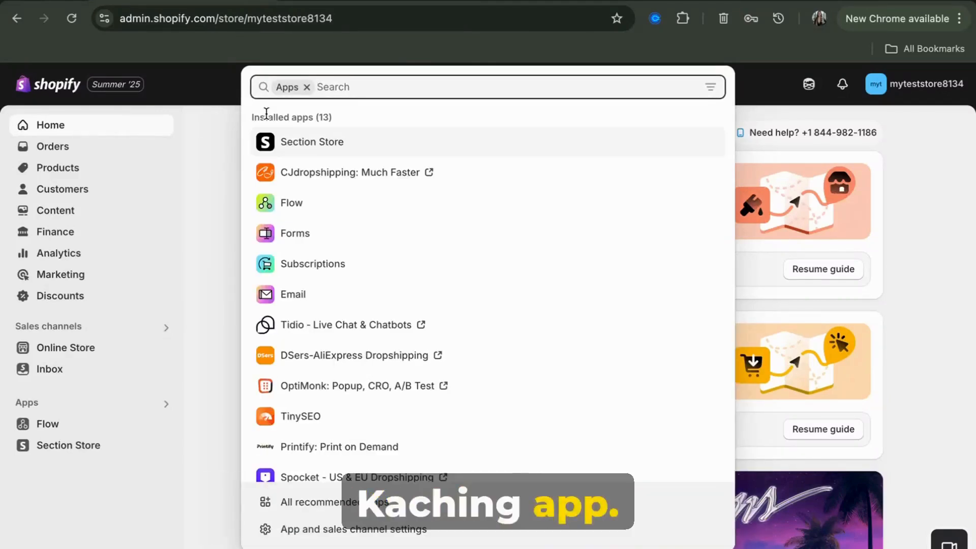
text(kaching)
click(270, 133)
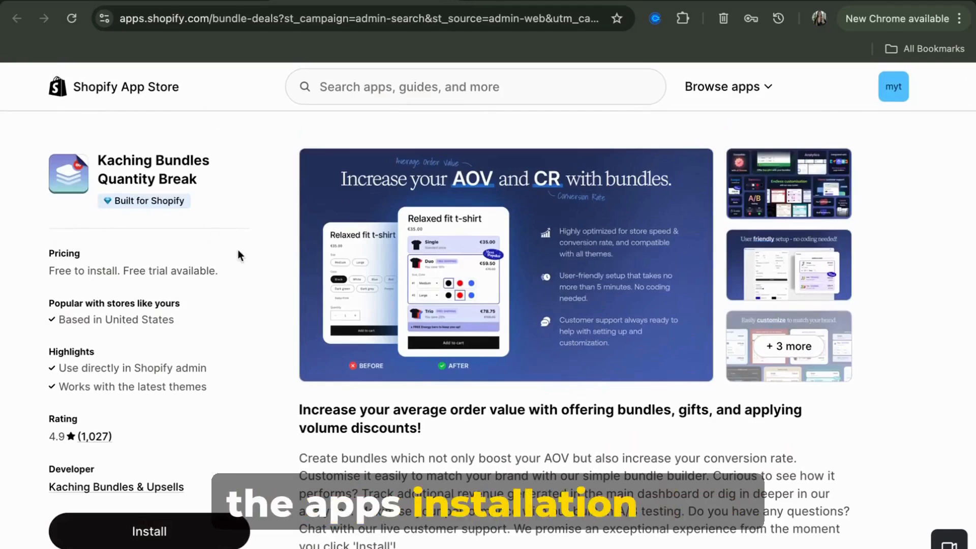
Step: Examine the Kaching Bundles listing's feature description, pricing plans and merchant reviews
scroll(237, 250, down, 4)
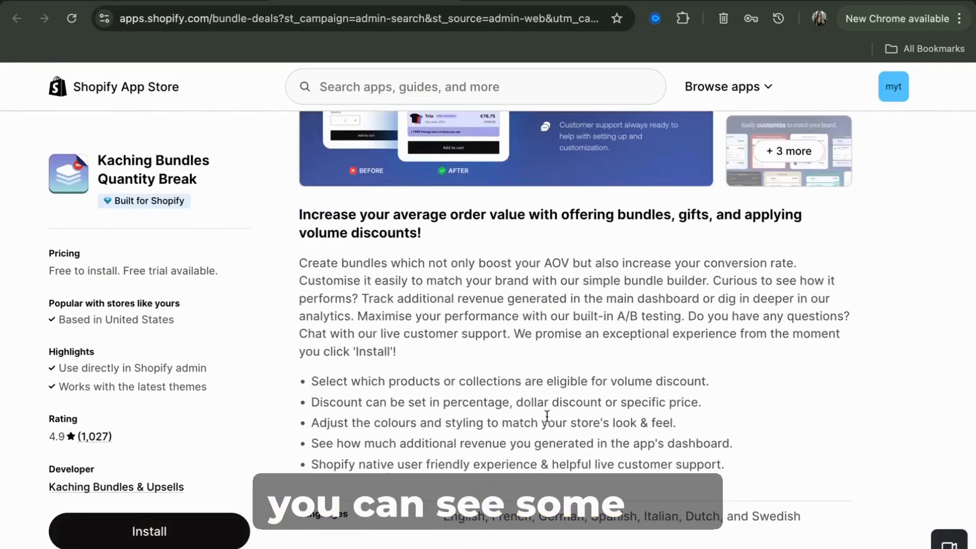
scroll(515, 406, down, 12)
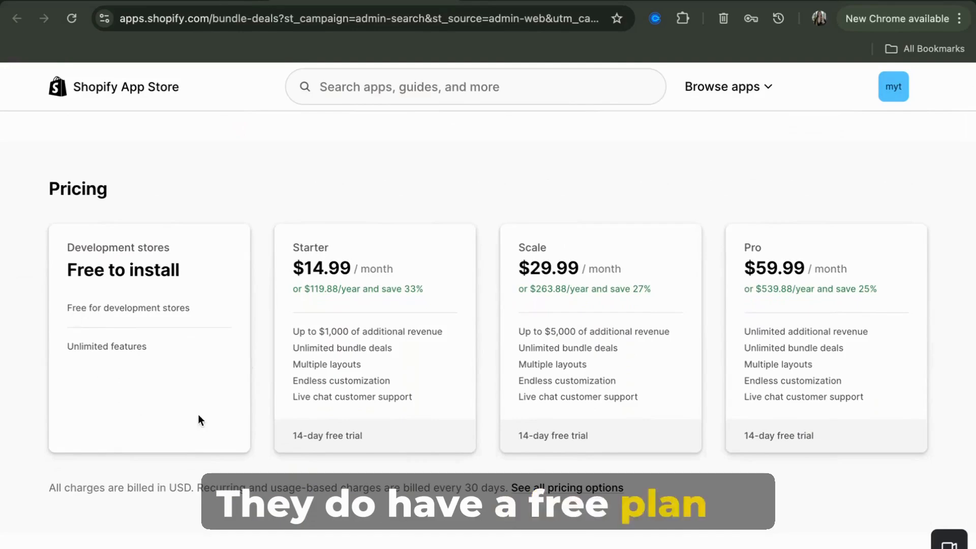
scroll(198, 416, down, 2)
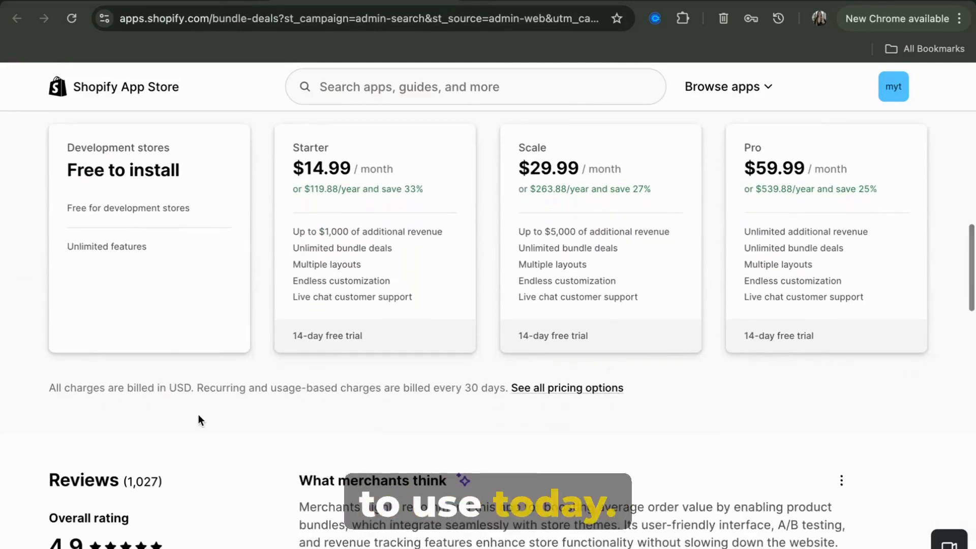
scroll(198, 416, down, 4)
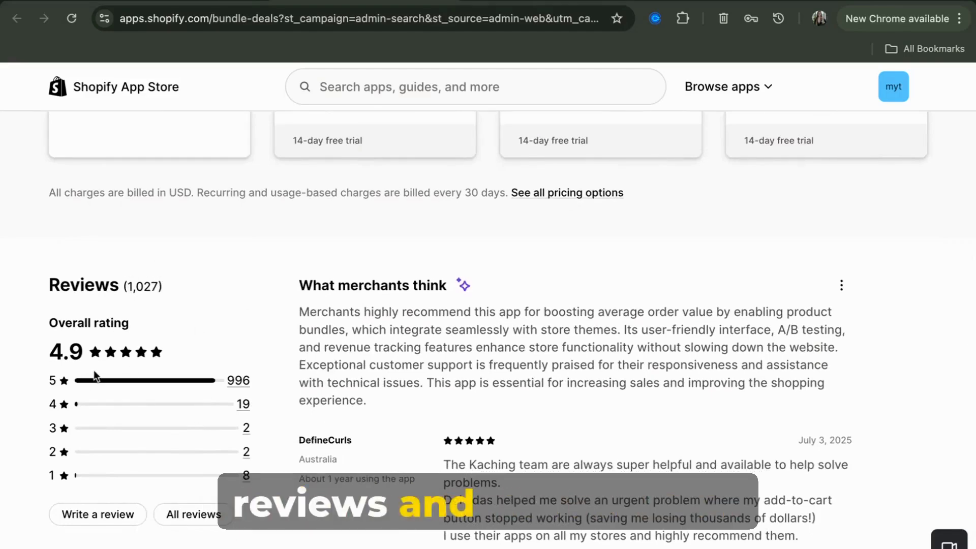
scroll(233, 322, up, 20)
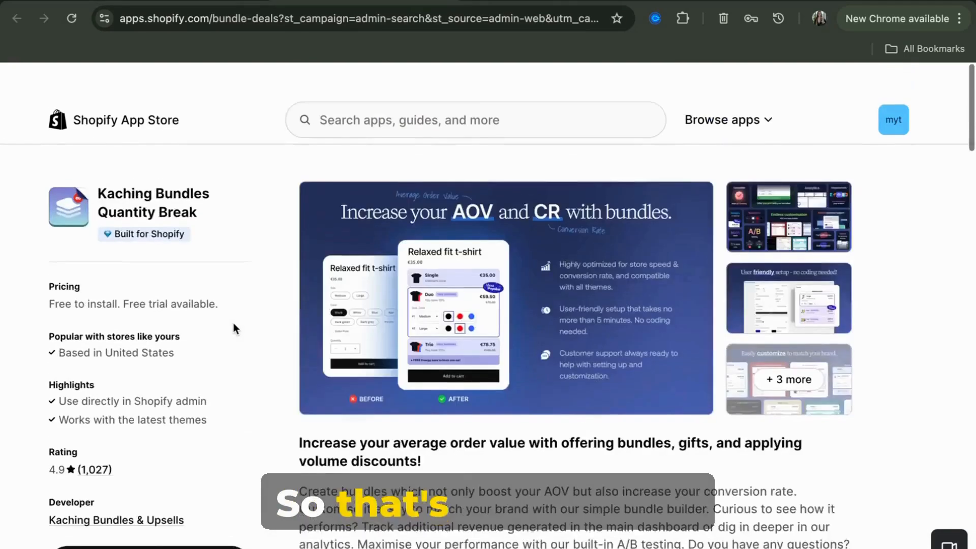
Step: Install Kaching Bundles on the store, checking the personal data and store data access it requires
click(149, 531)
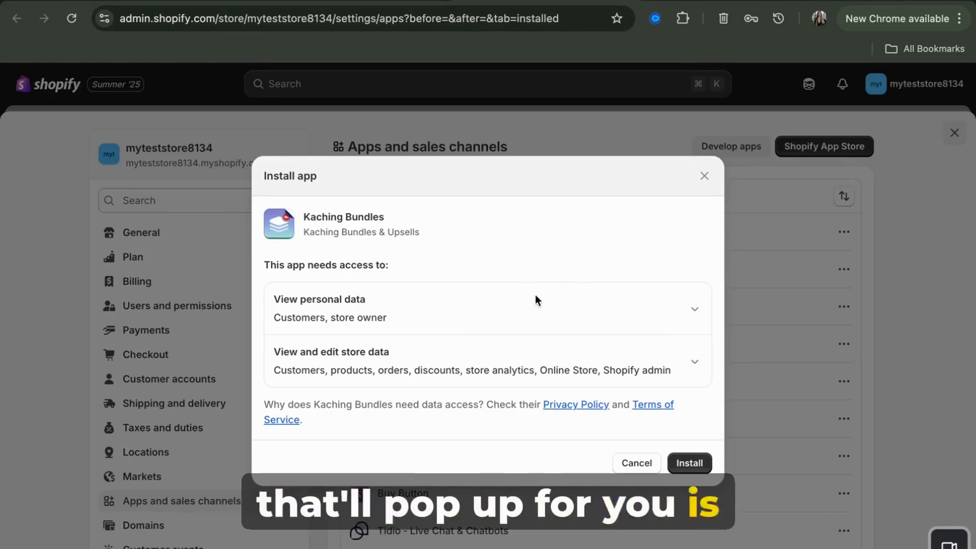
click(694, 309)
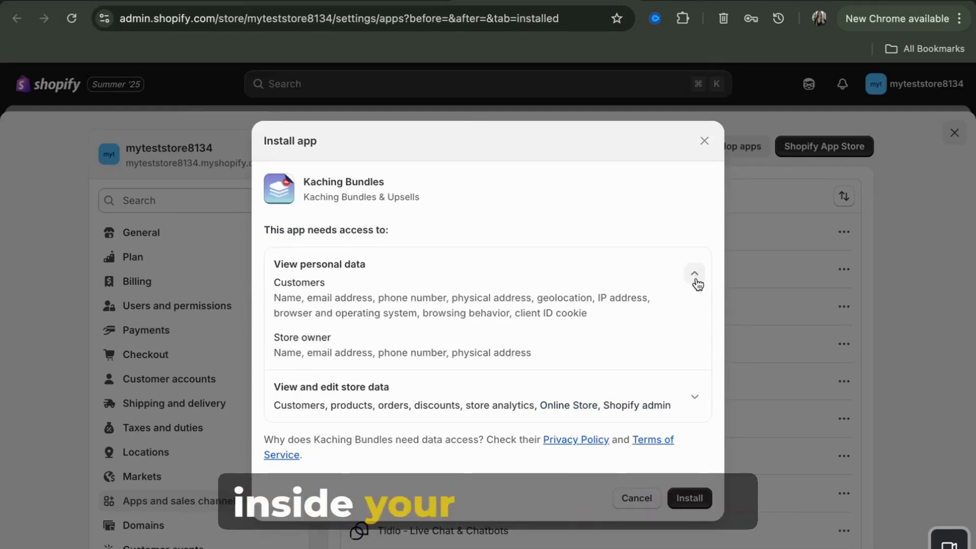
click(700, 401)
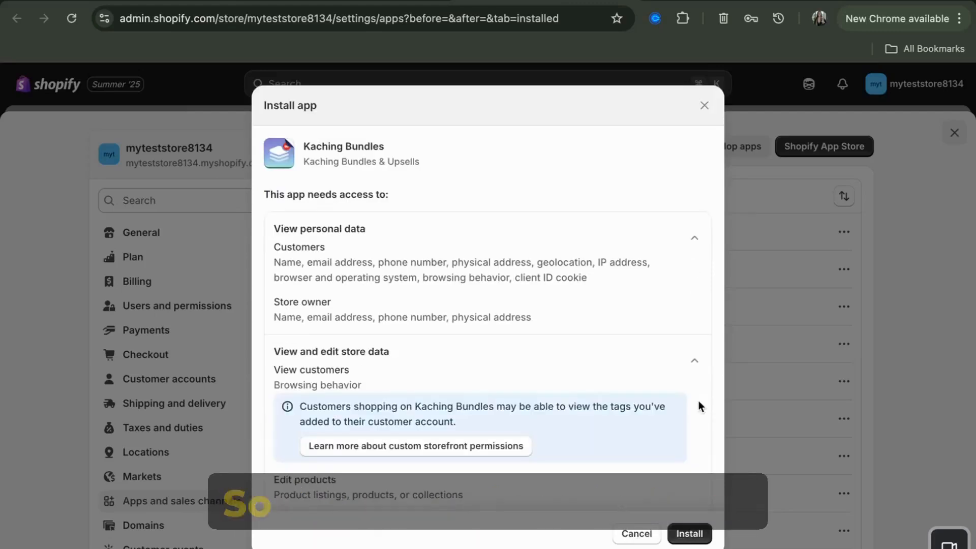
click(697, 362)
click(692, 282)
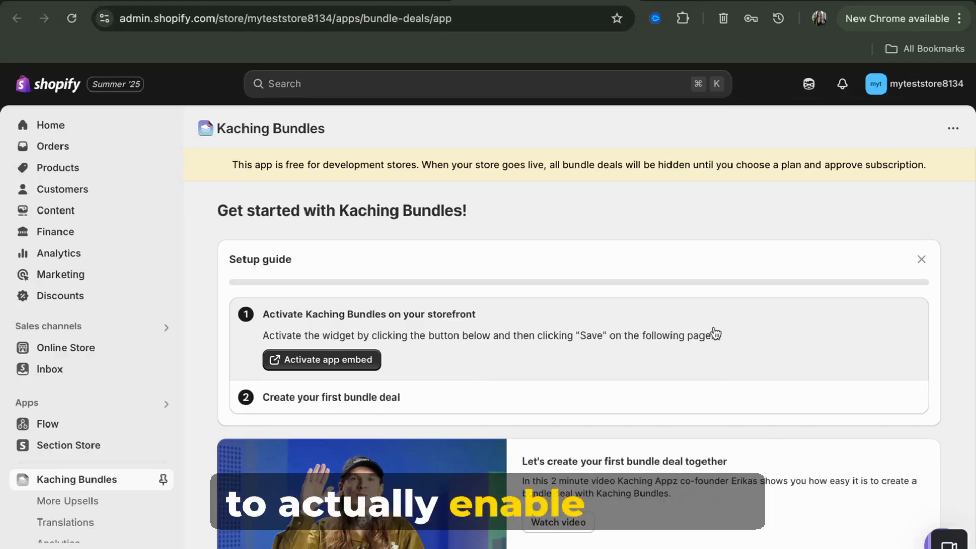
Step: Activate the Kaching Bundles app embed on the live theme, save it and return to the app's setup guide
click(345, 370)
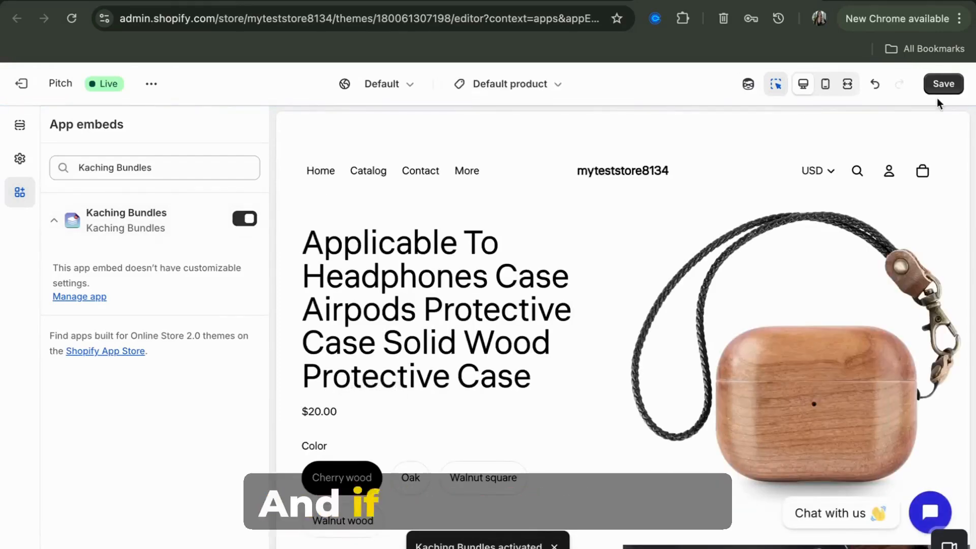
click(948, 87)
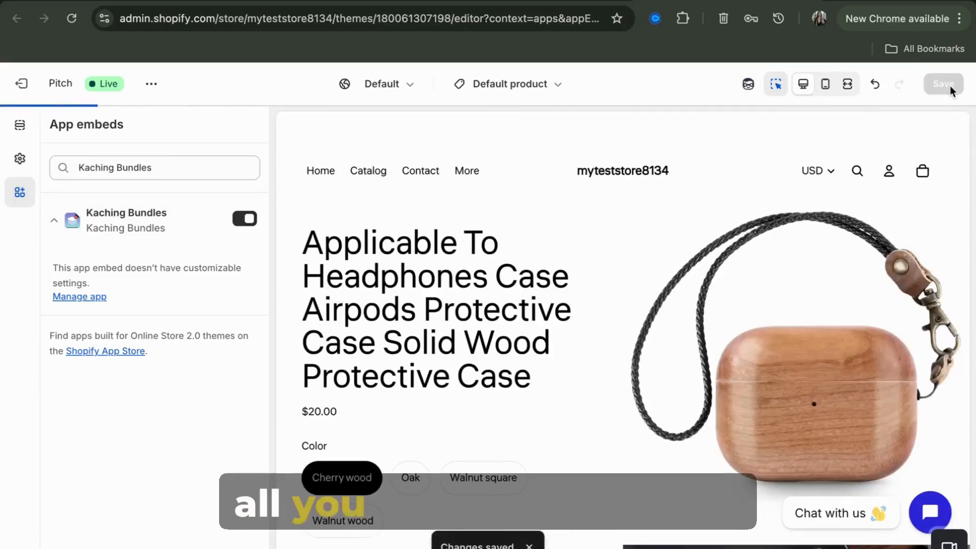
key(ctrl+w)
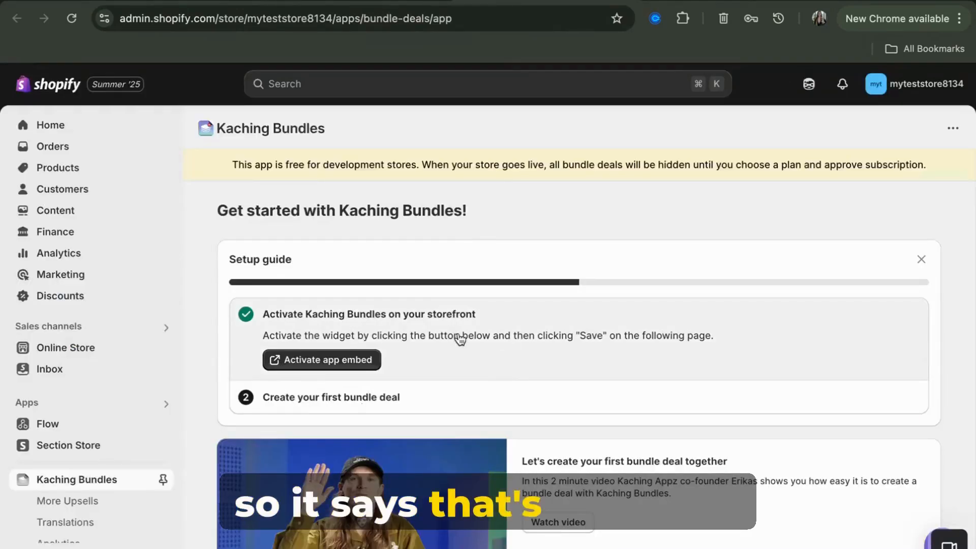
Step: Start the first bundle deal using the "Buy X, get Y free (BOGO) deal" discount type
click(458, 398)
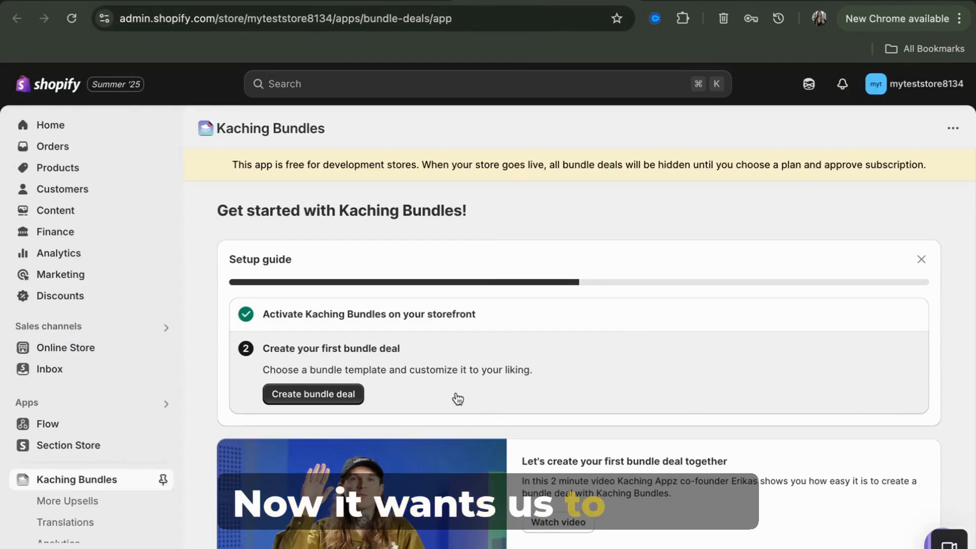
click(347, 395)
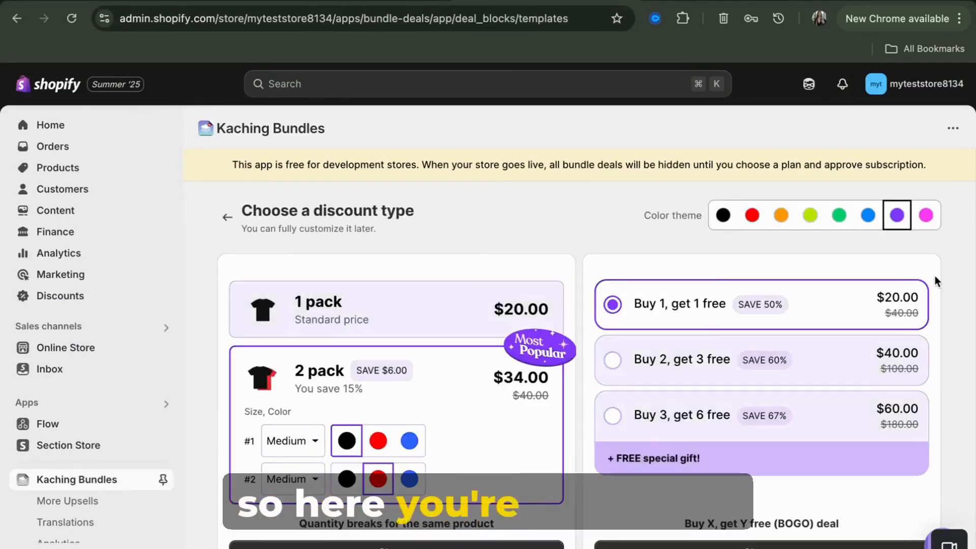
scroll(935, 275, down, 1)
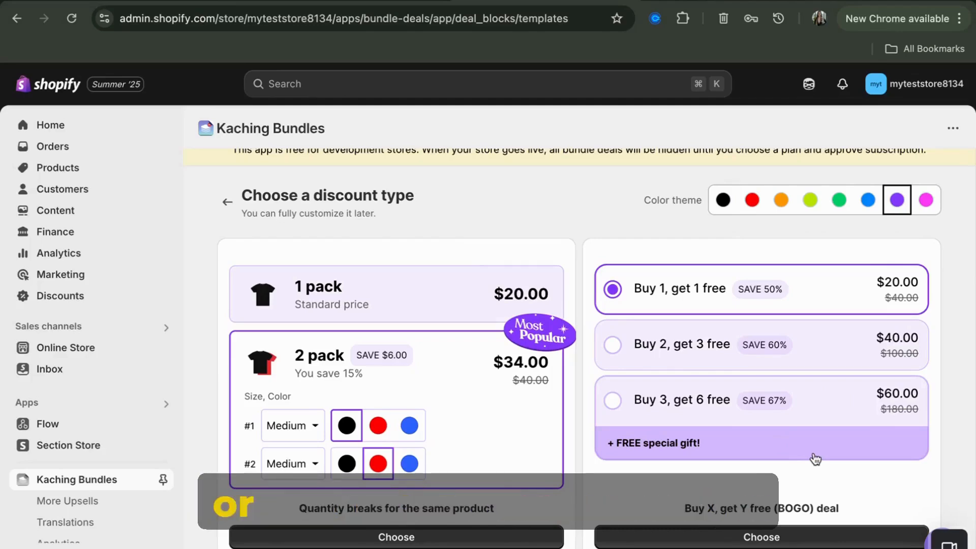
scroll(954, 442, down, 8)
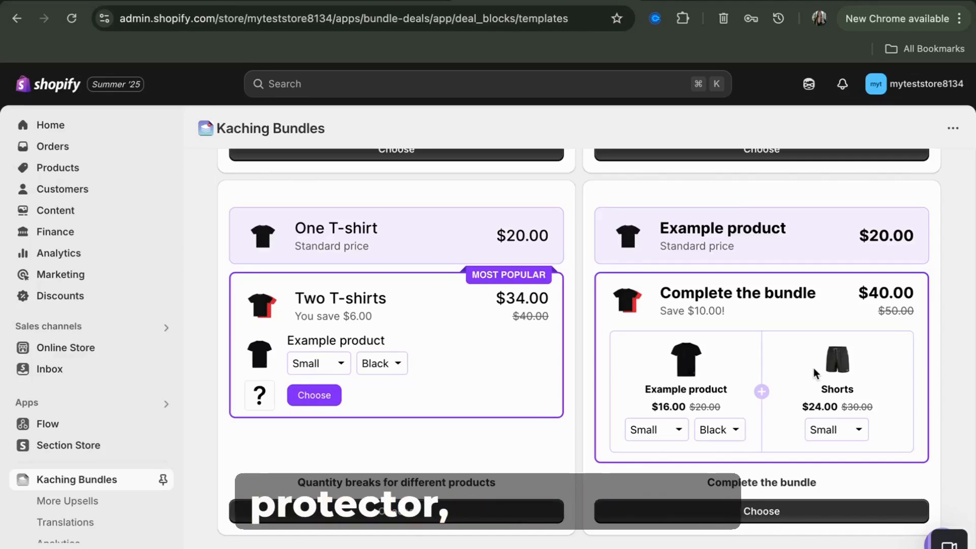
scroll(813, 368, up, 5)
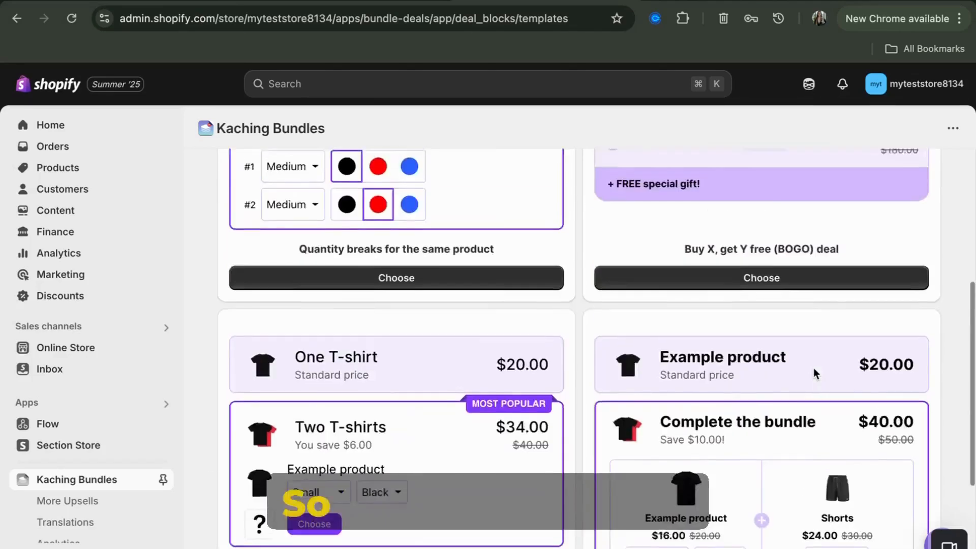
scroll(814, 368, up, 3)
scroll(813, 367, down, 2)
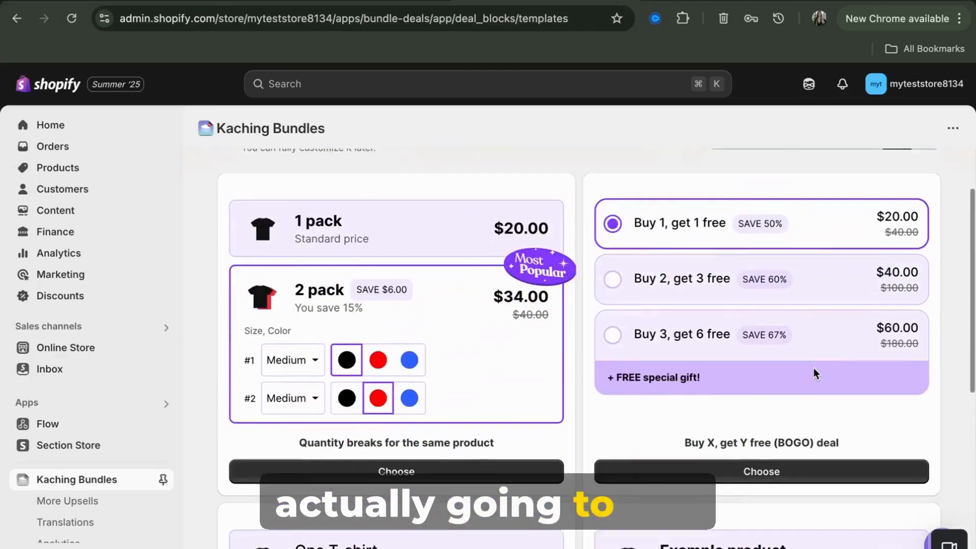
click(770, 464)
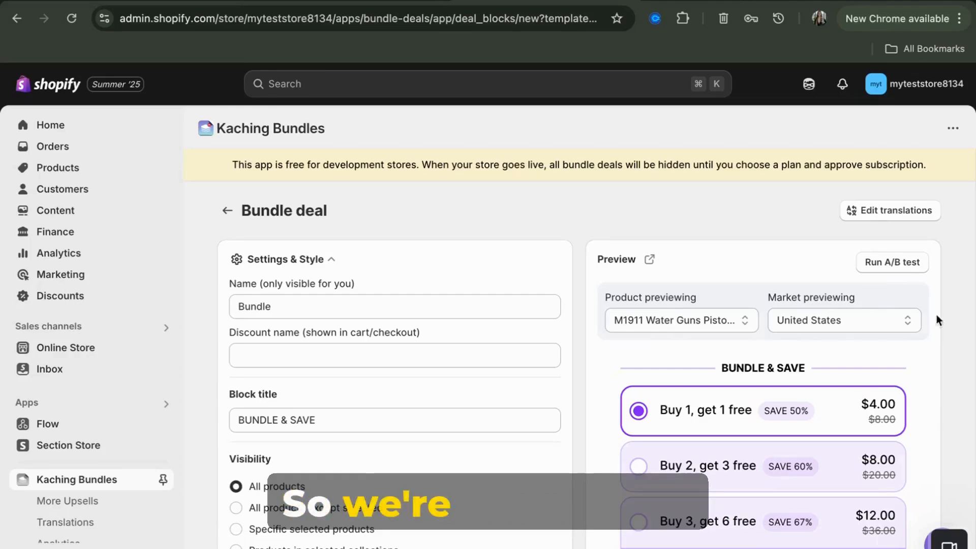
Step: Set the bundle deal's internal name to "Testing"
scroll(499, 278, down, 2)
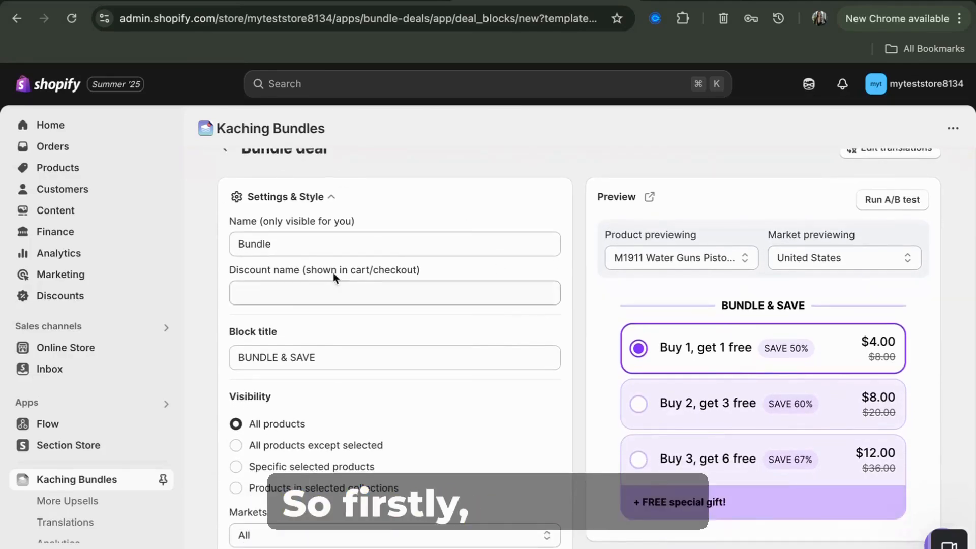
click(378, 247)
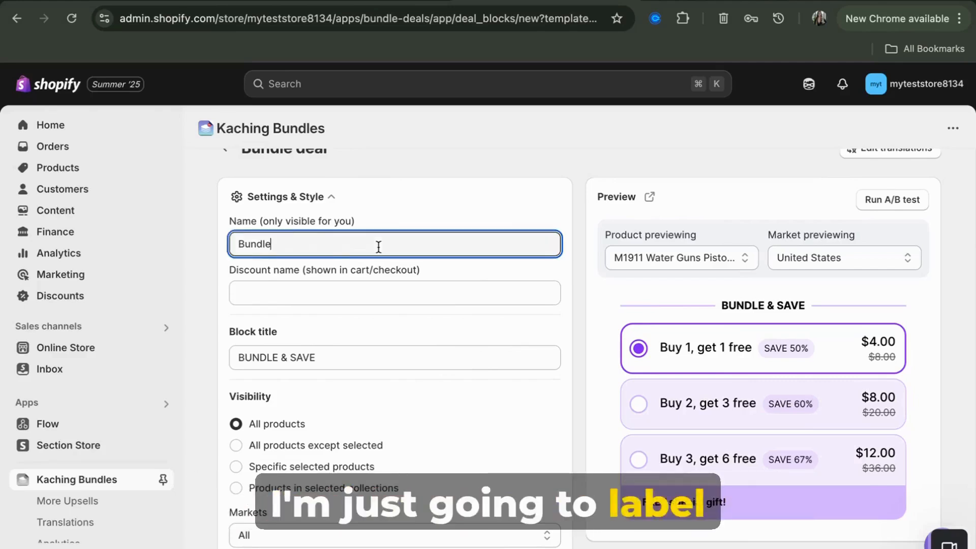
key(super+a)
text(Testing)
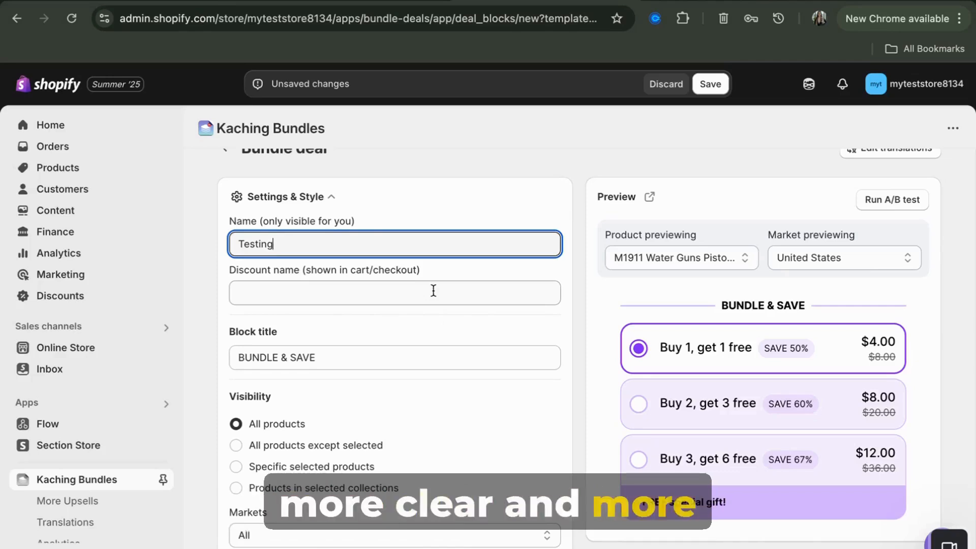
Step: Set the discount name shown in cart and checkout to "Lip Gloss Bundle", keeping the block title
scroll(433, 290, down, 3)
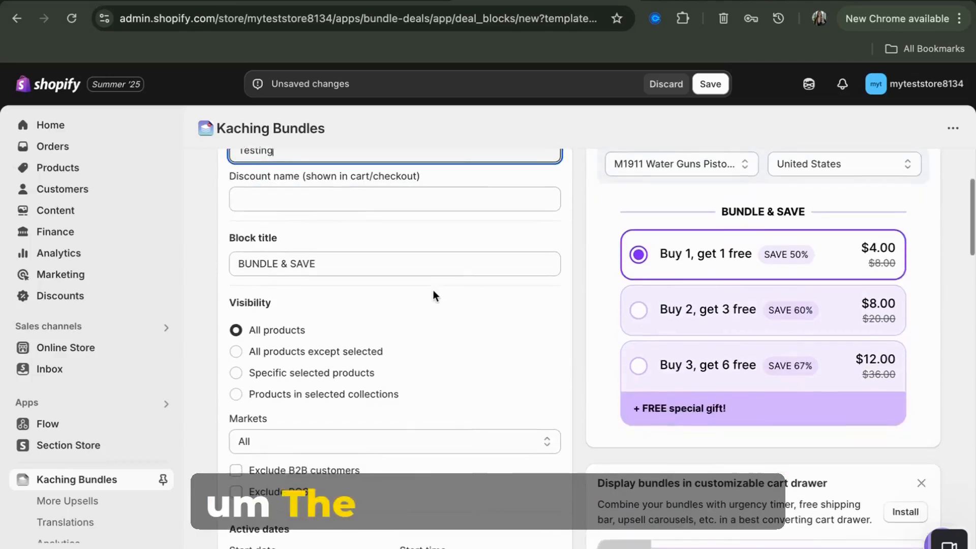
scroll(433, 290, up, 2)
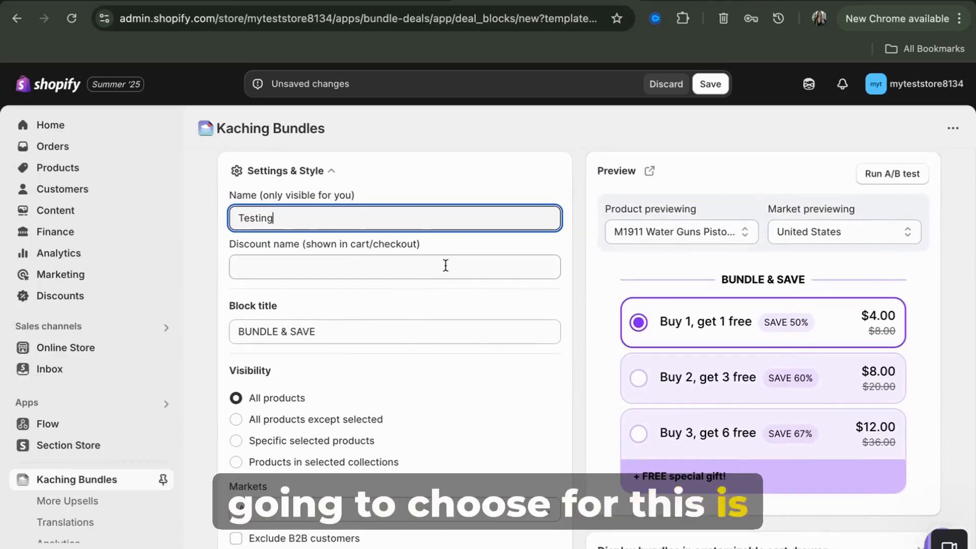
click(445, 265)
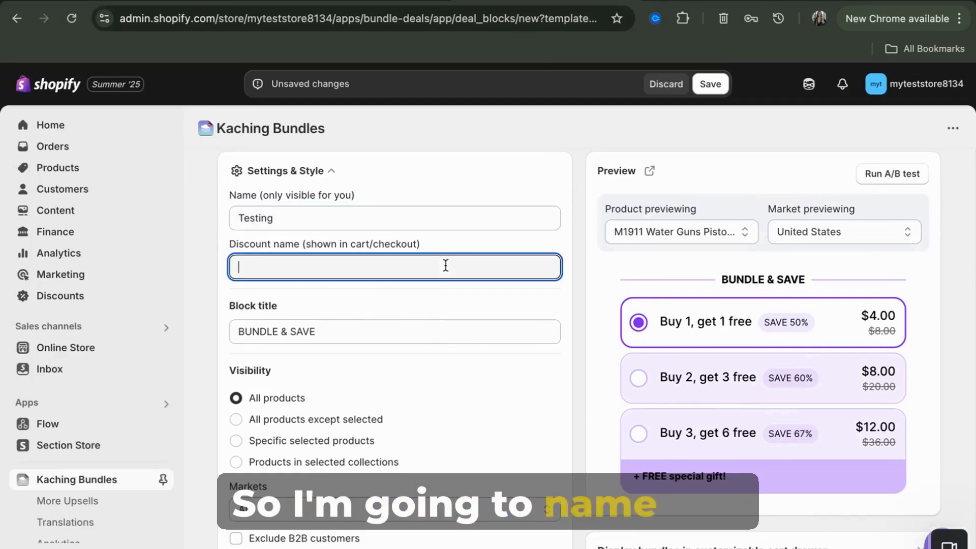
text(Lip Gloss Bundle)
scroll(445, 266, down, 1)
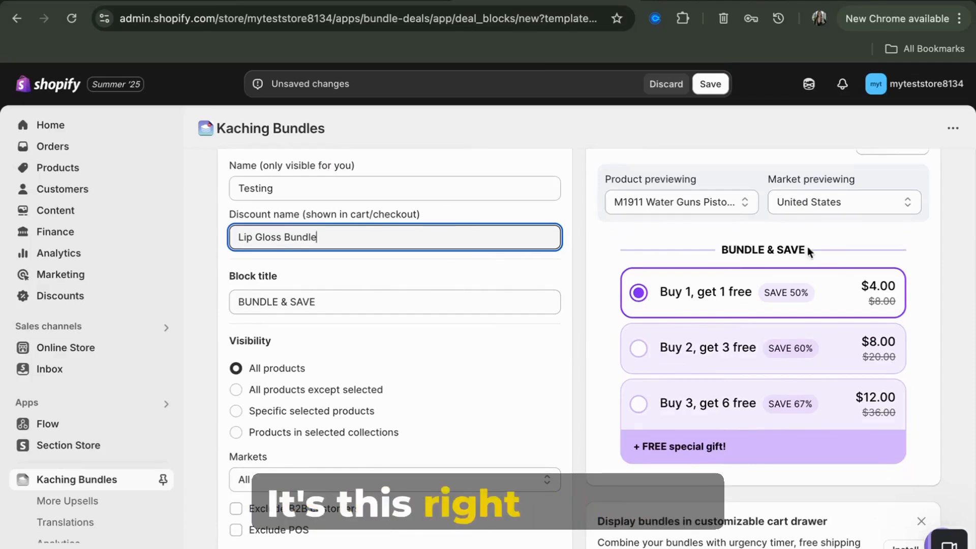
click(733, 249)
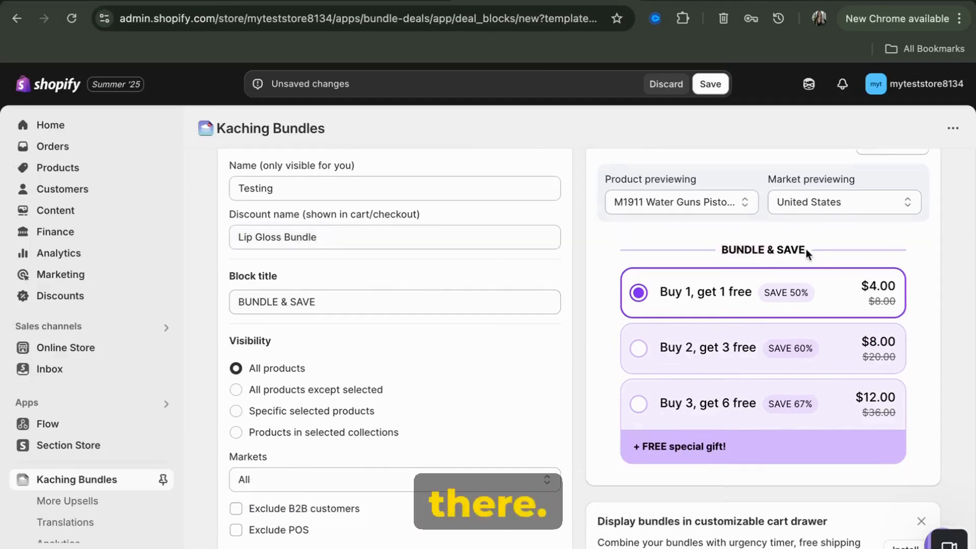
click(352, 303)
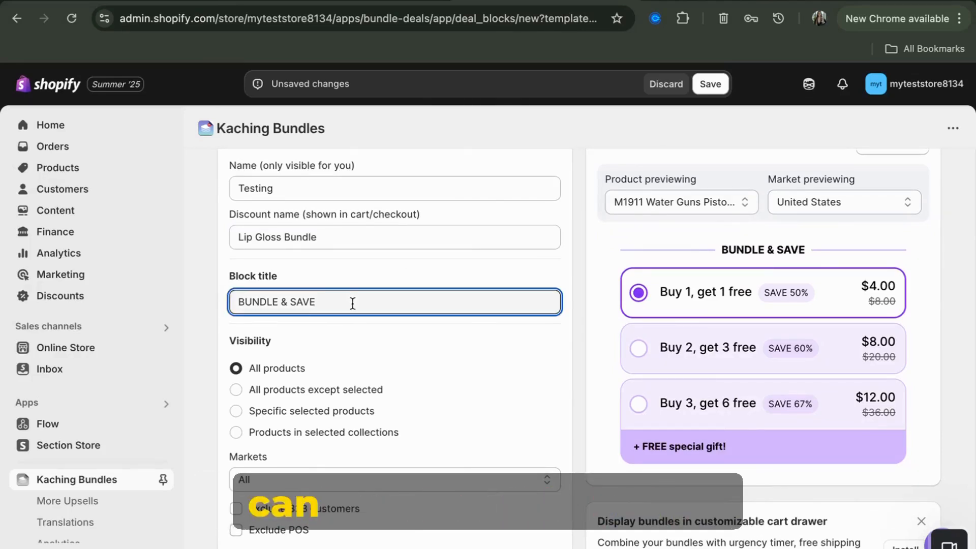
Step: Limit the deal's visibility to specific selected products and choose the PHOFAY Hyaluronic Lip Gloss
scroll(360, 331, down, 2)
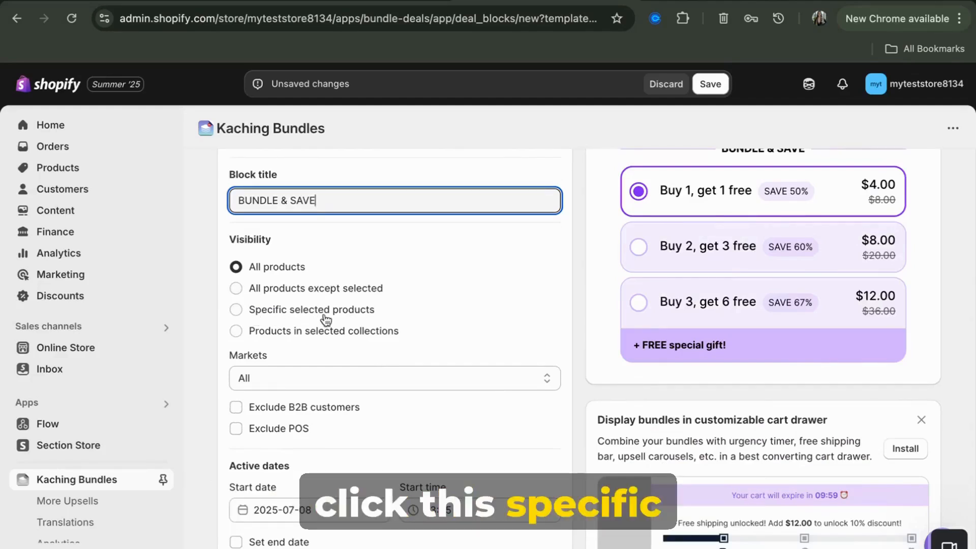
click(343, 319)
click(342, 358)
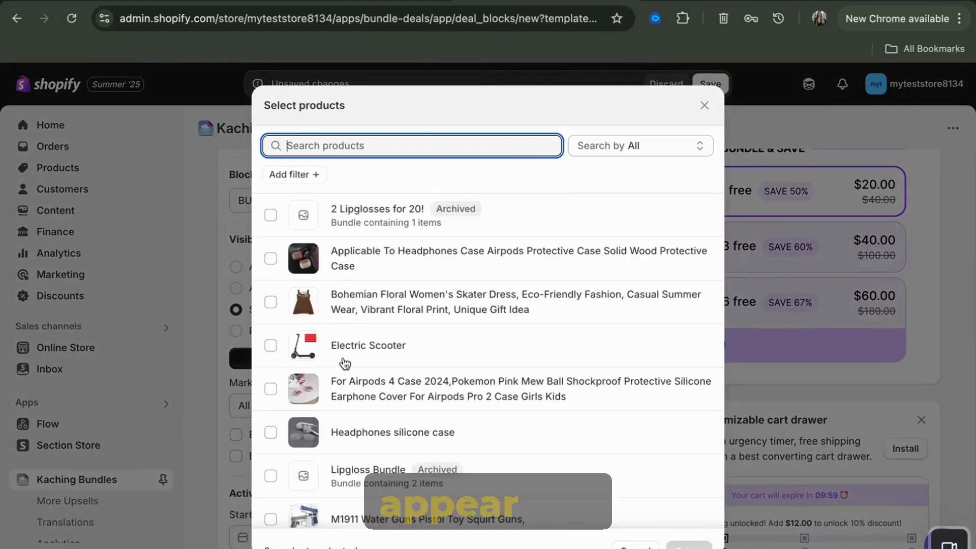
scroll(507, 356, down, 2)
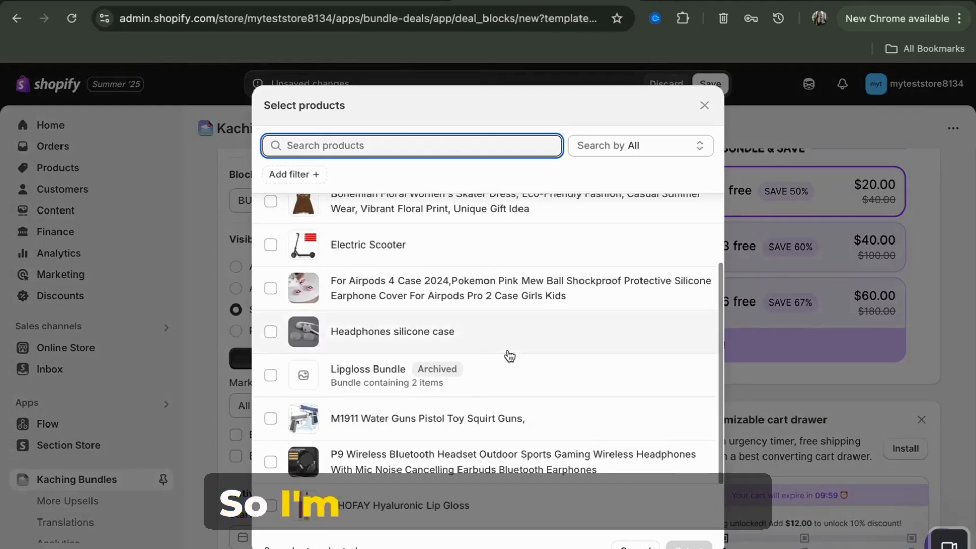
click(456, 509)
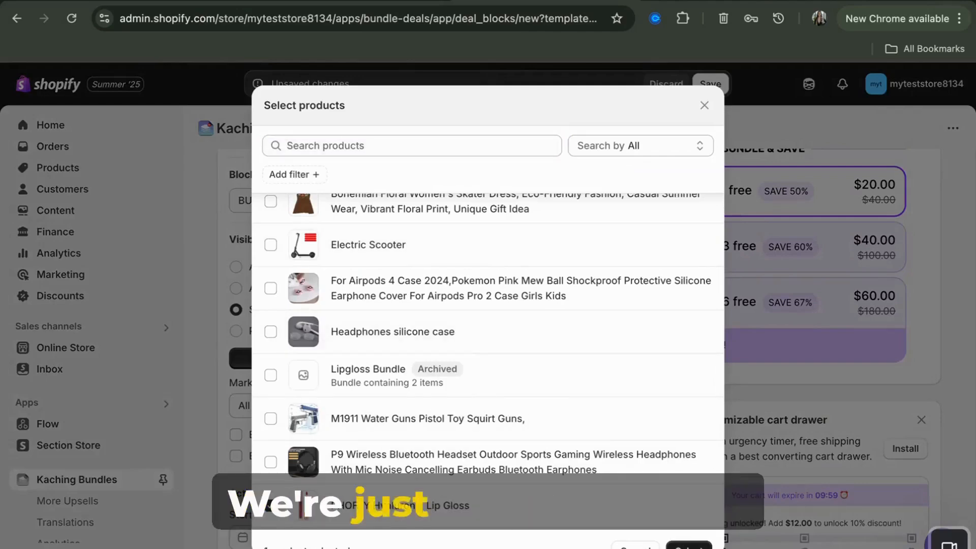
click(689, 545)
Step: Review the available market choices for the bundle deal, keeping All selected
scroll(422, 432, down, 1)
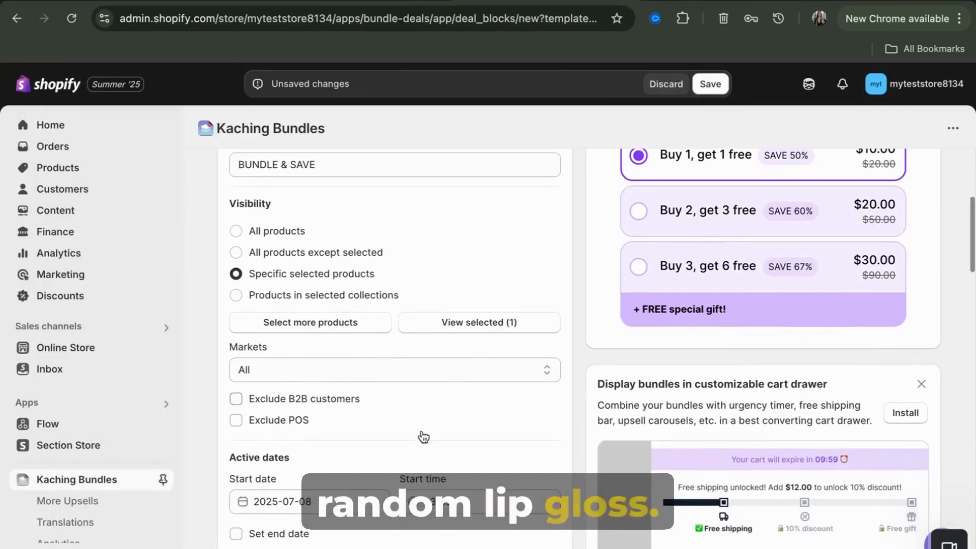
click(424, 372)
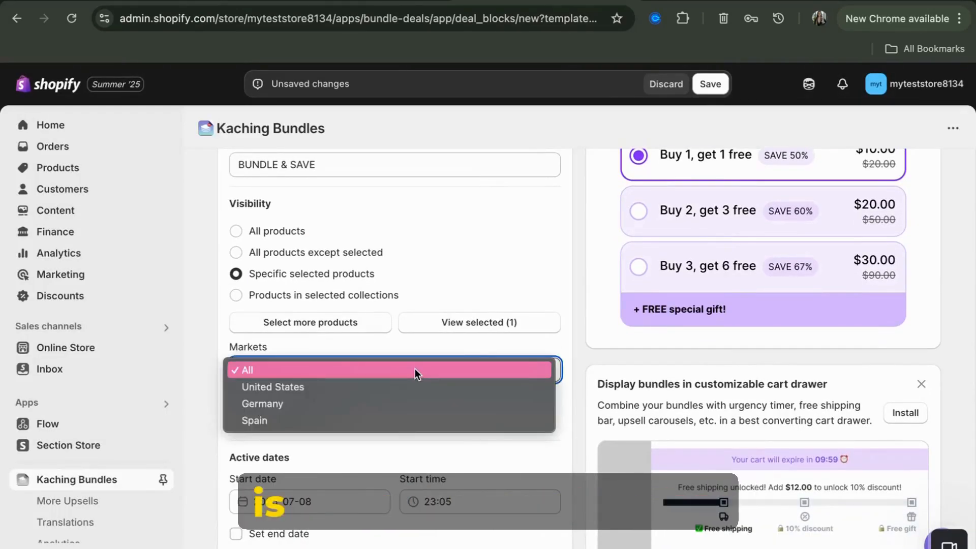
click(415, 368)
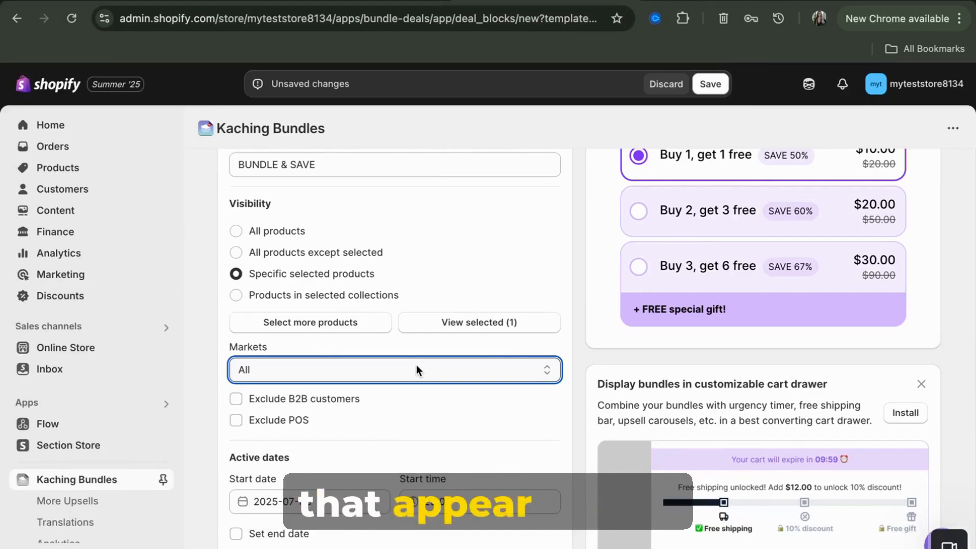
click(423, 366)
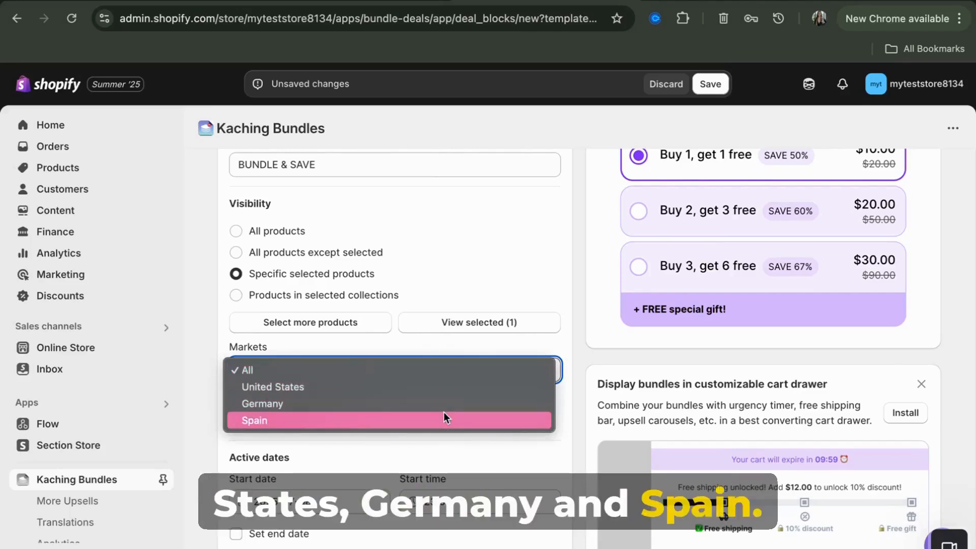
Step: Try letting customers choose different variants for each item and check the variant selectors in the deal preview
scroll(279, 308, down, 4)
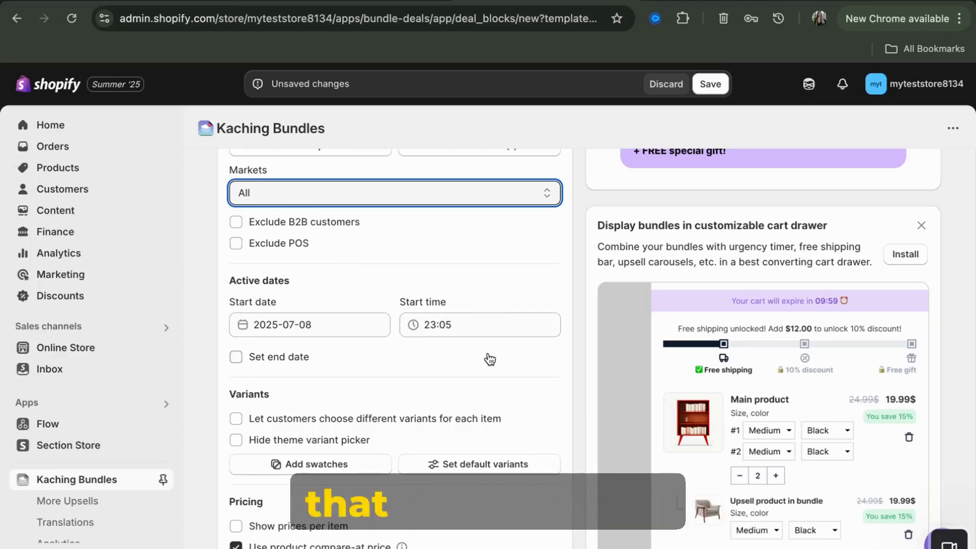
click(404, 419)
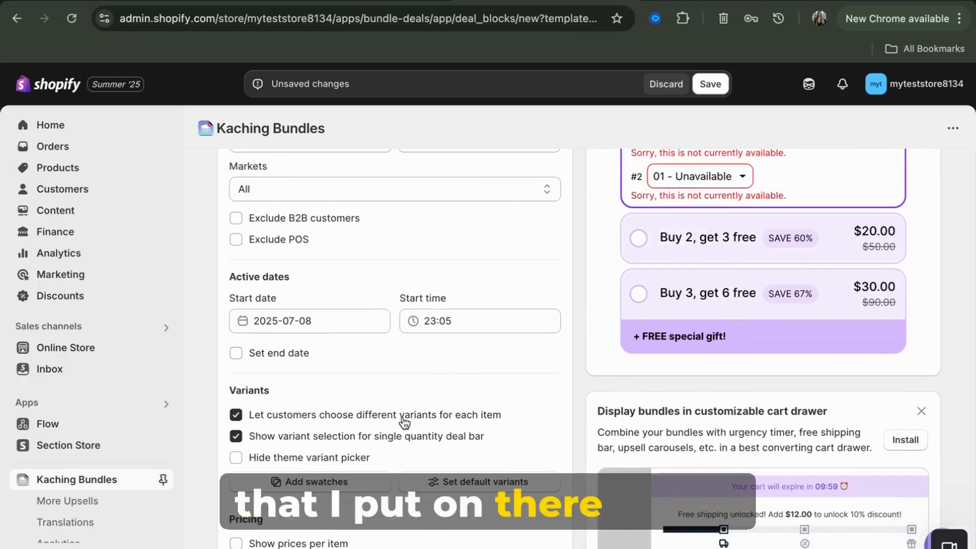
click(404, 418)
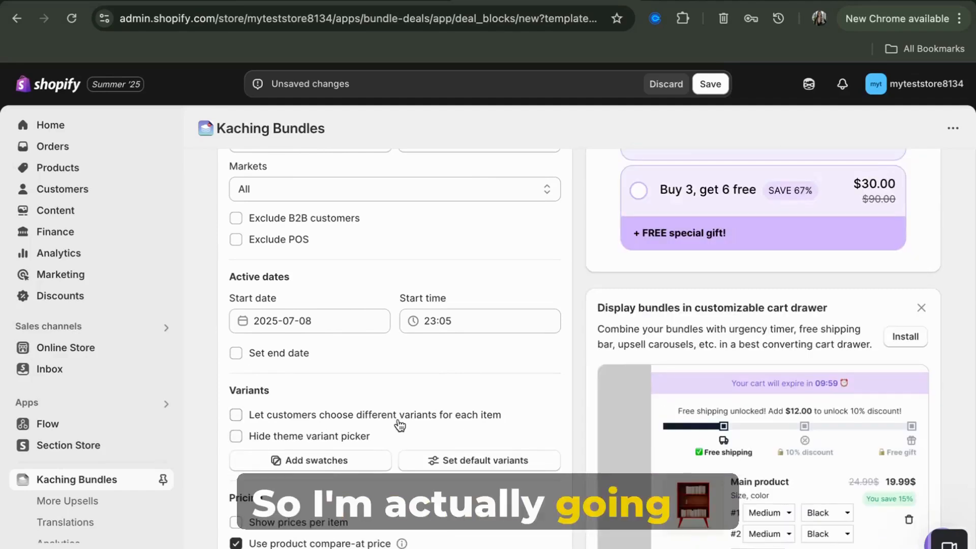
scroll(537, 357, up, 3)
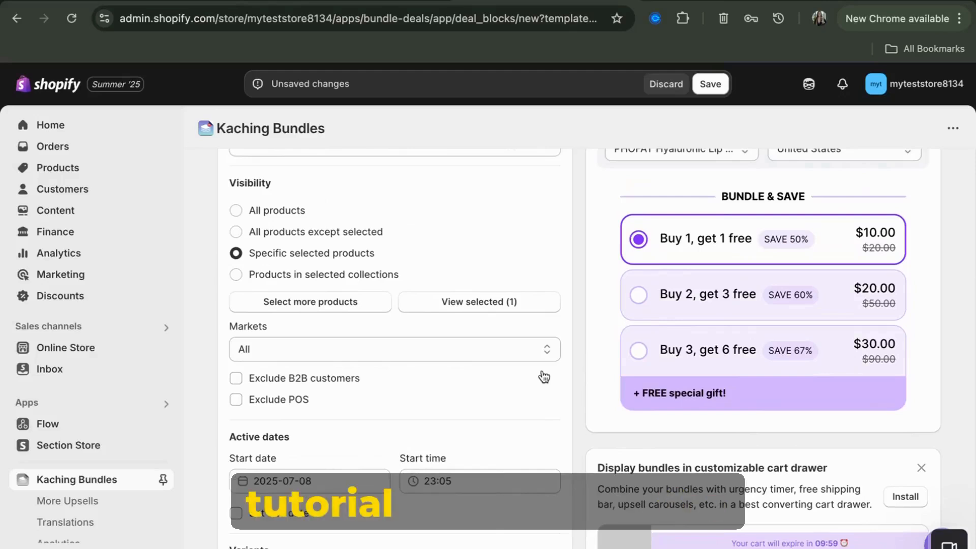
scroll(562, 429, down, 2)
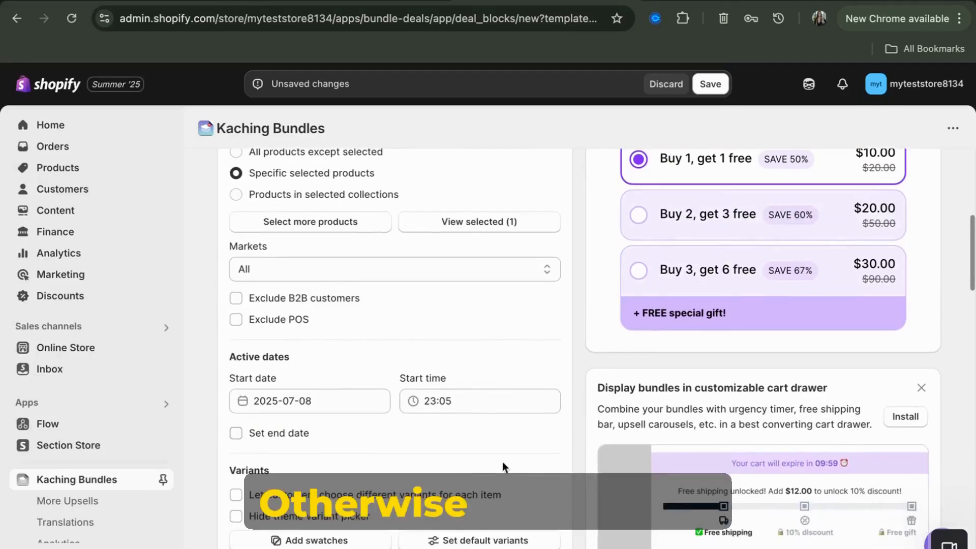
click(477, 494)
scroll(655, 279, up, 2)
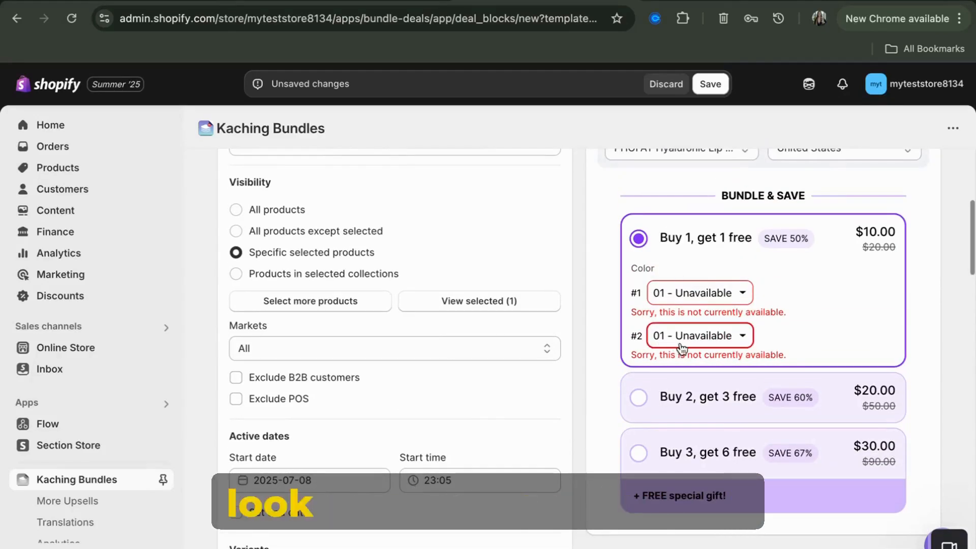
scroll(585, 456, down, 3)
Step: Try the pricing options that show prices per item and both prices on the deal bars
scroll(585, 456, down, 2)
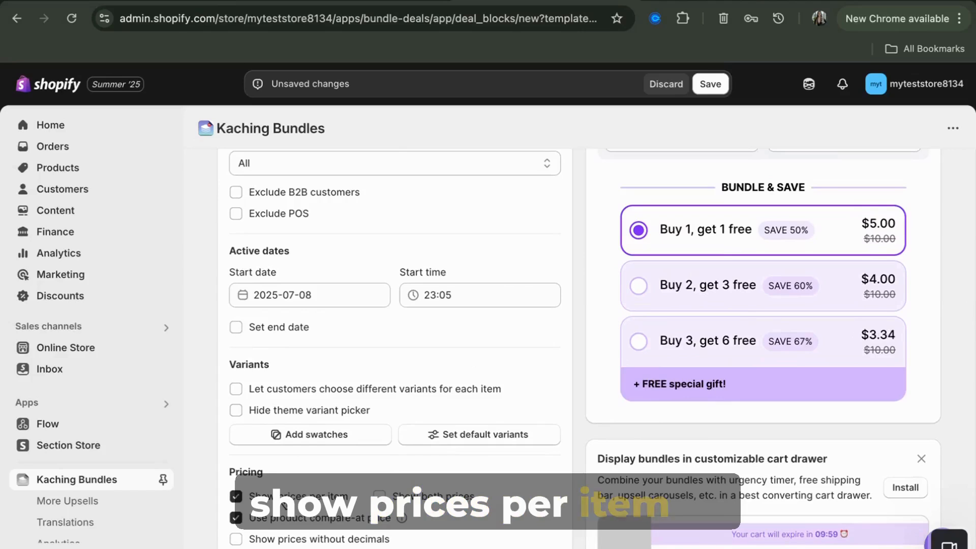
click(380, 496)
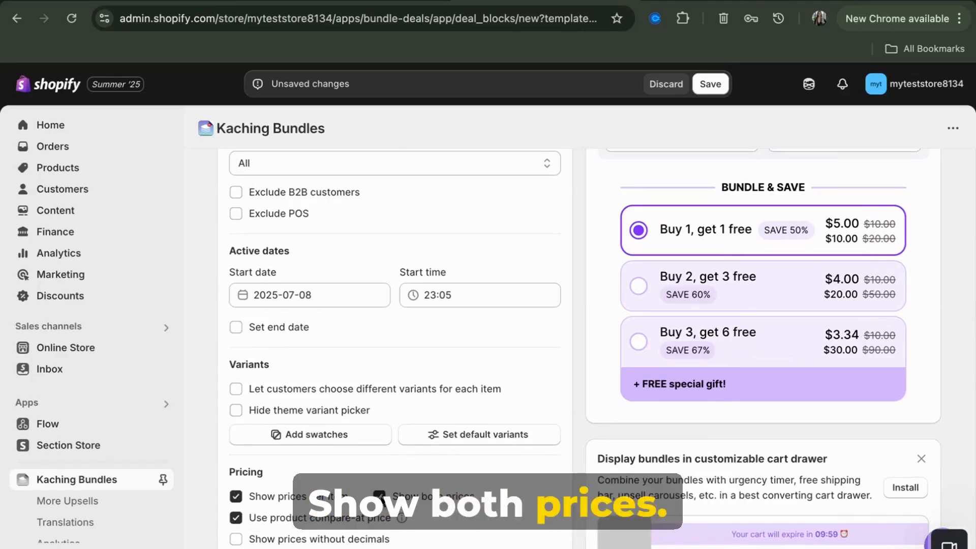
scroll(380, 458, down, 7)
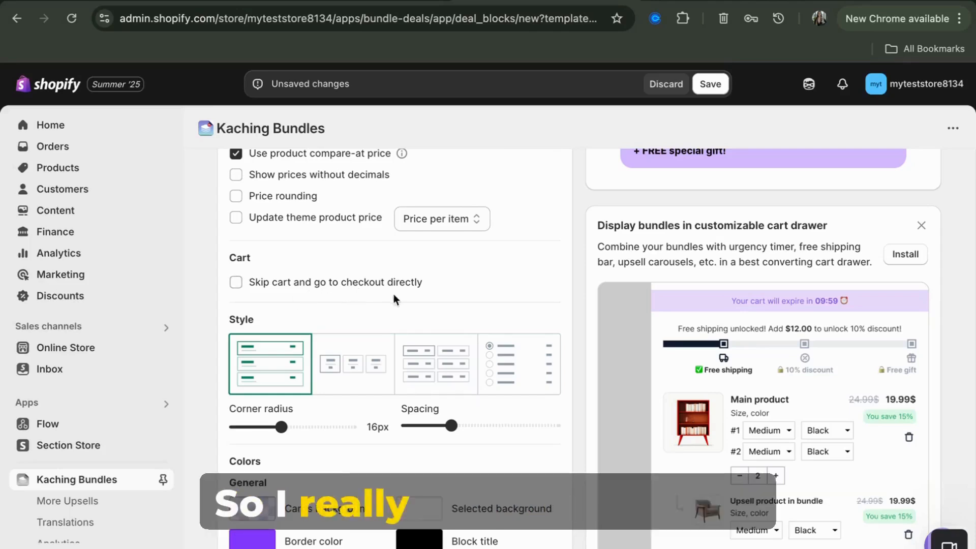
click(334, 288)
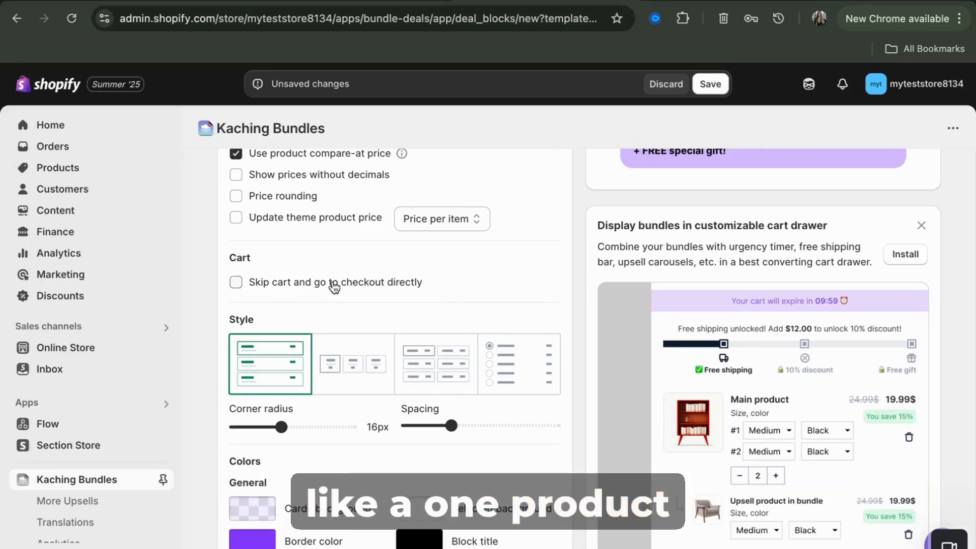
Step: Try the side-by-side card and radio list styles in the preview, returning to the stacked bar style
scroll(334, 287, down, 2)
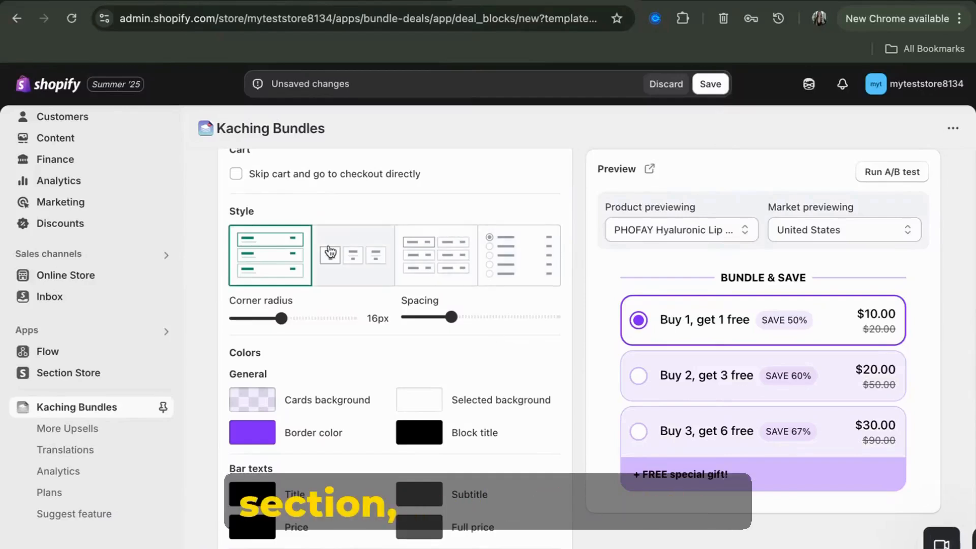
click(350, 253)
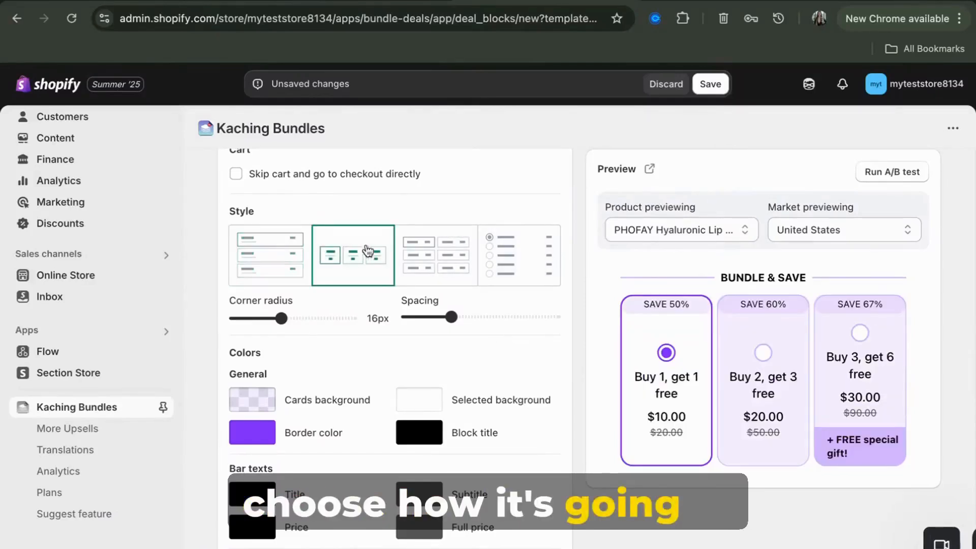
click(480, 270)
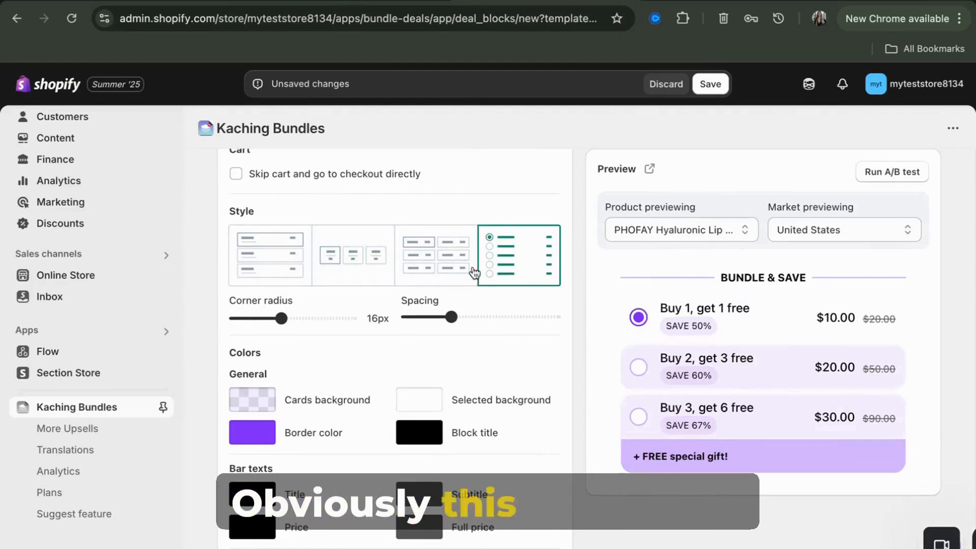
click(279, 268)
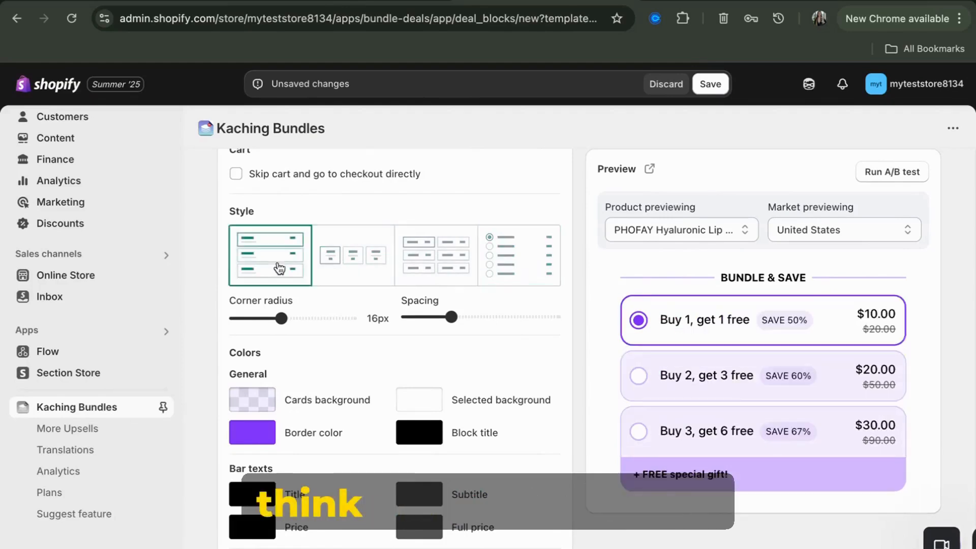
click(502, 255)
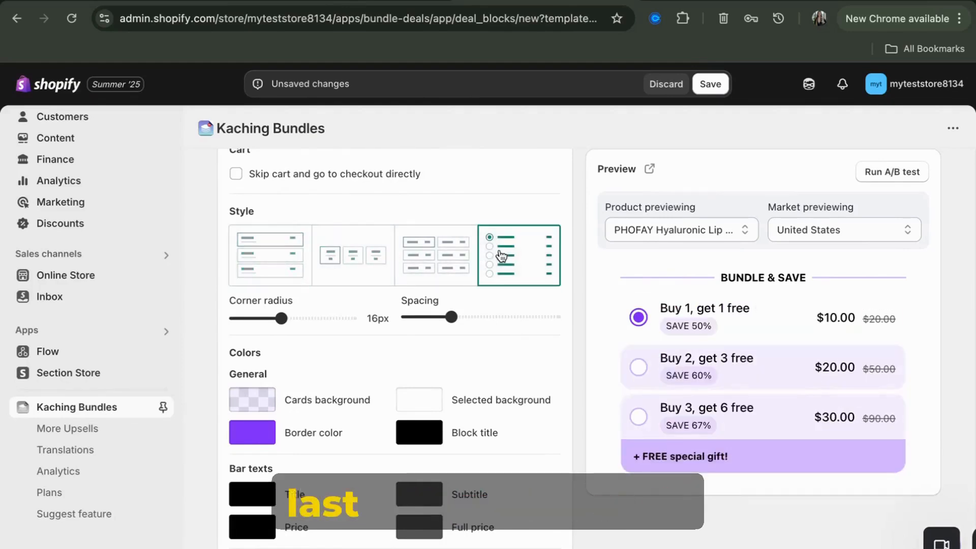
click(274, 262)
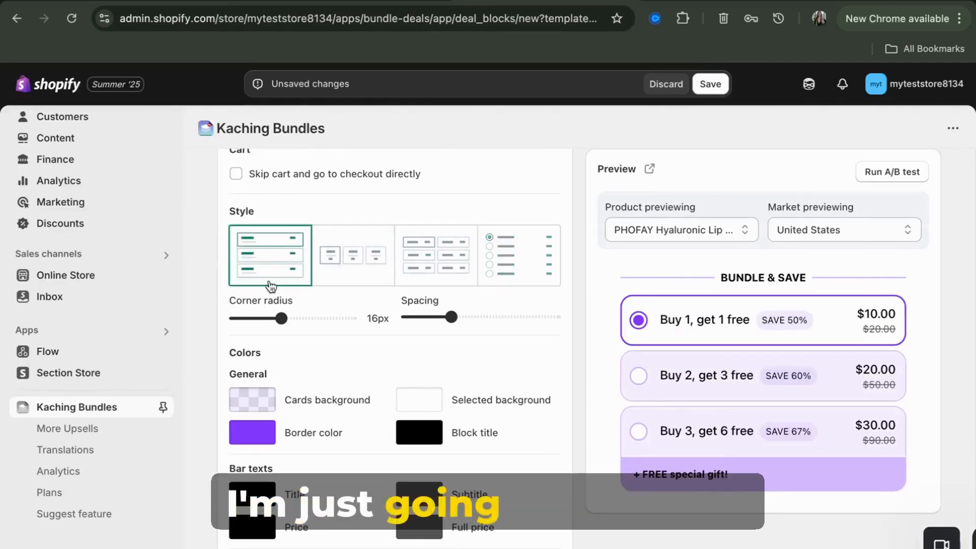
Step: Look through the deal block's color and typography settings for bar texts, label, badge, free gift and upsell
scroll(471, 343, down, 3)
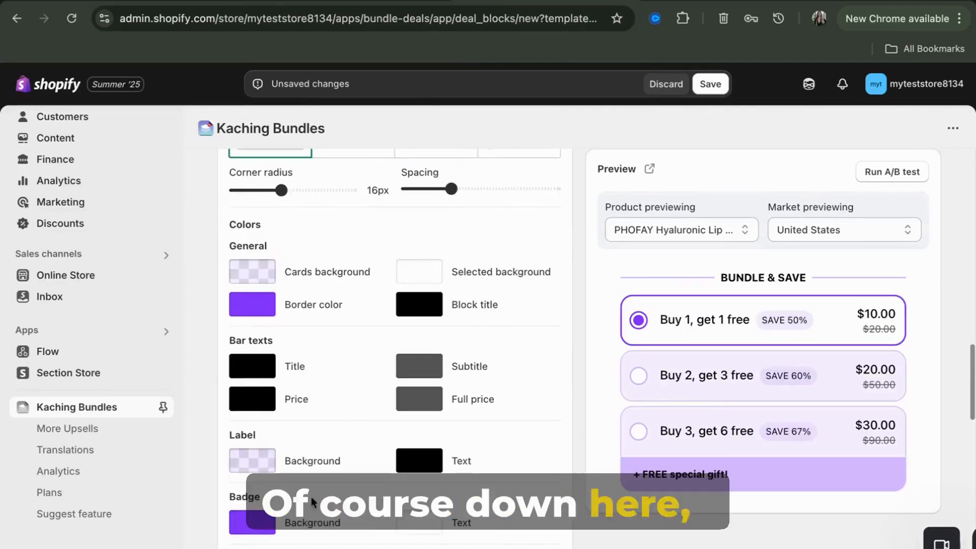
scroll(510, 397, down, 1)
scroll(510, 399, down, 6)
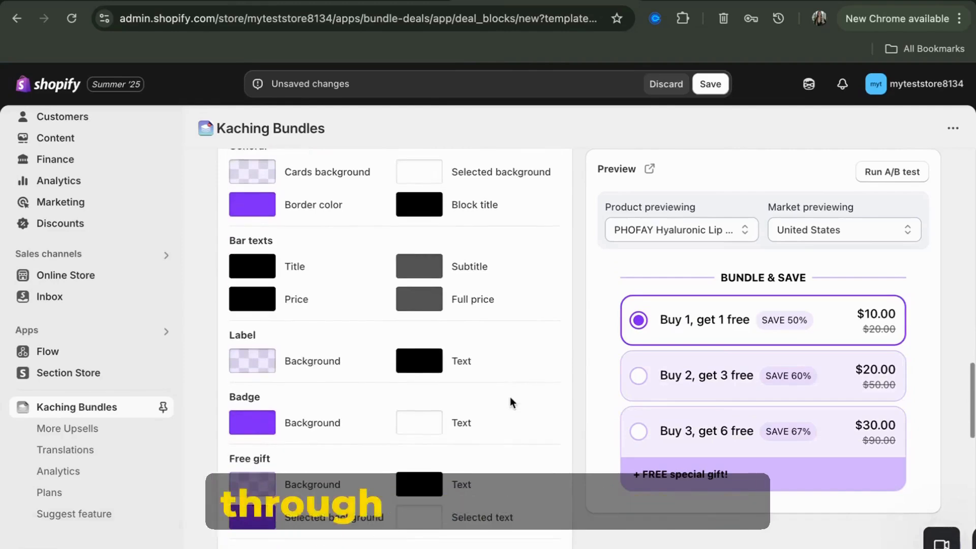
scroll(384, 451, up, 2)
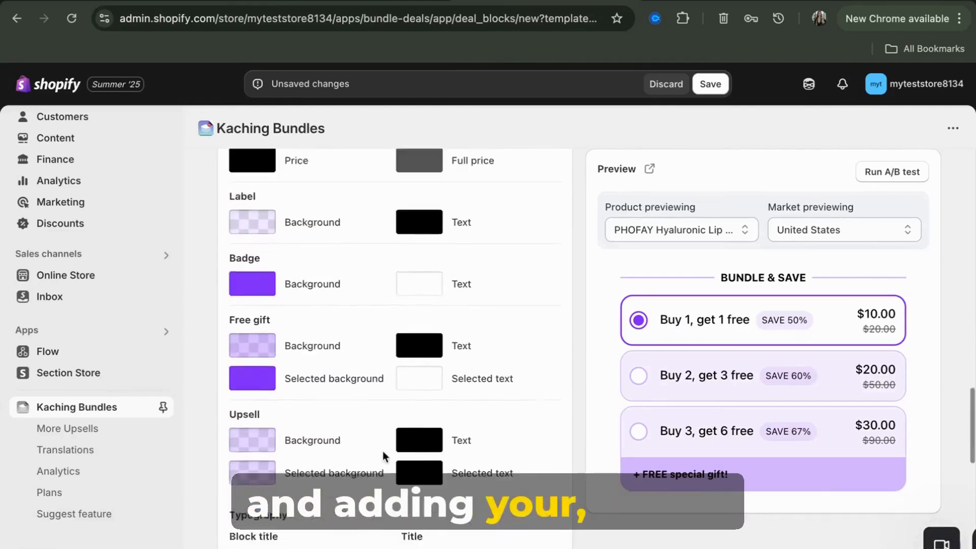
scroll(391, 458, down, 7)
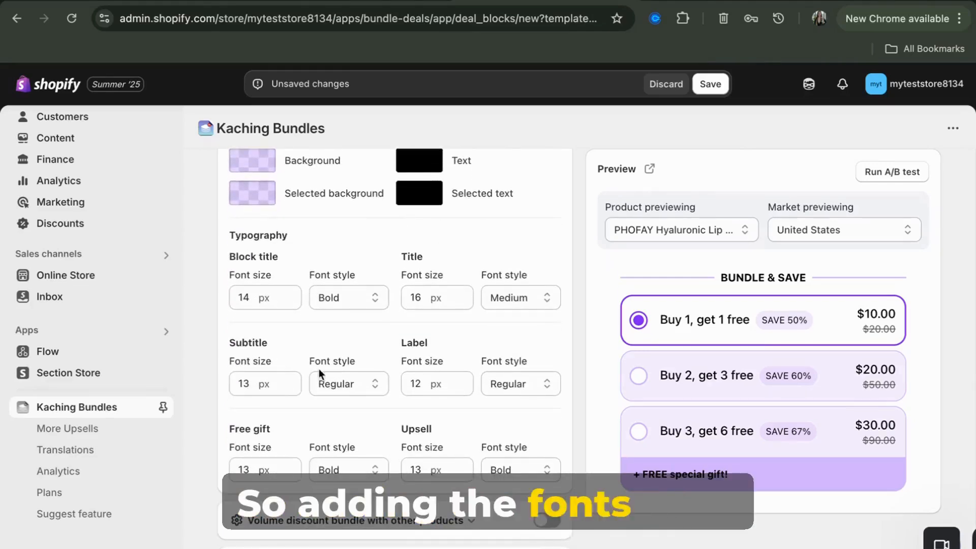
scroll(534, 279, up, 4)
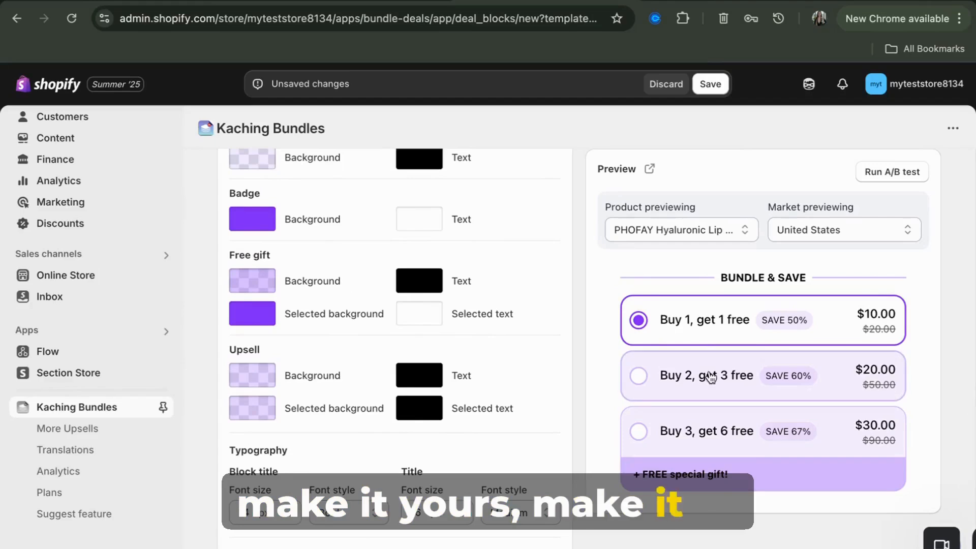
Step: Enable the volume discount bundle with other products, making only the selected "Applicable To Headphones Case Airpods Protective Case" product eligible
scroll(508, 348, down, 6)
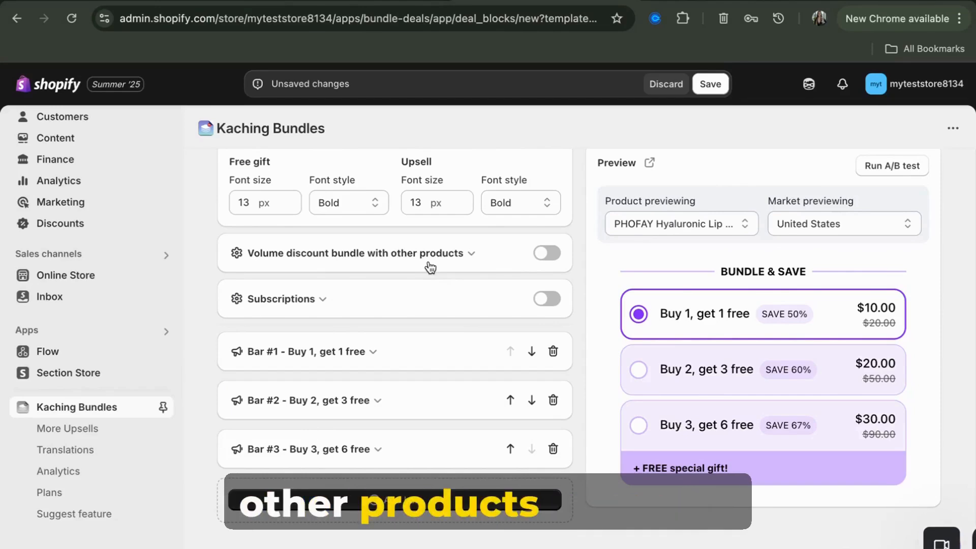
click(430, 266)
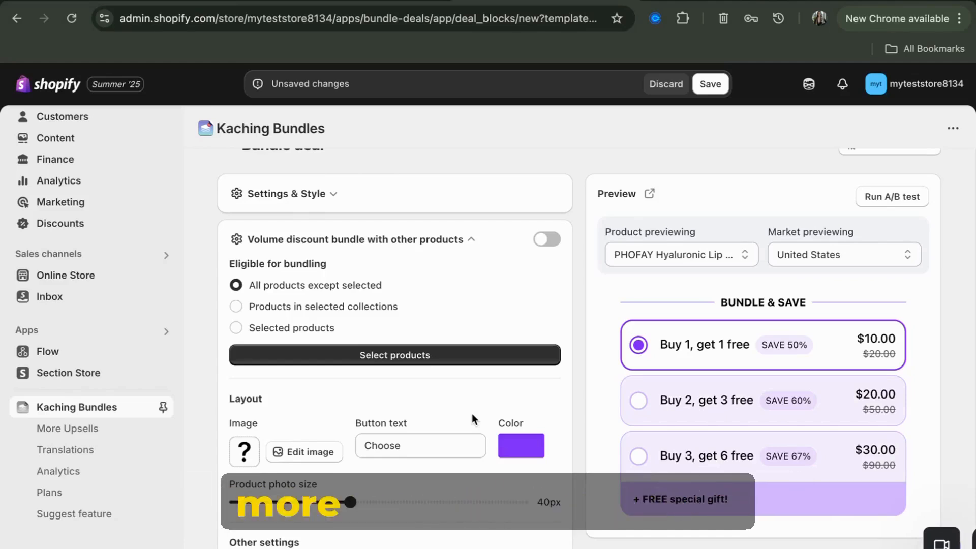
click(557, 238)
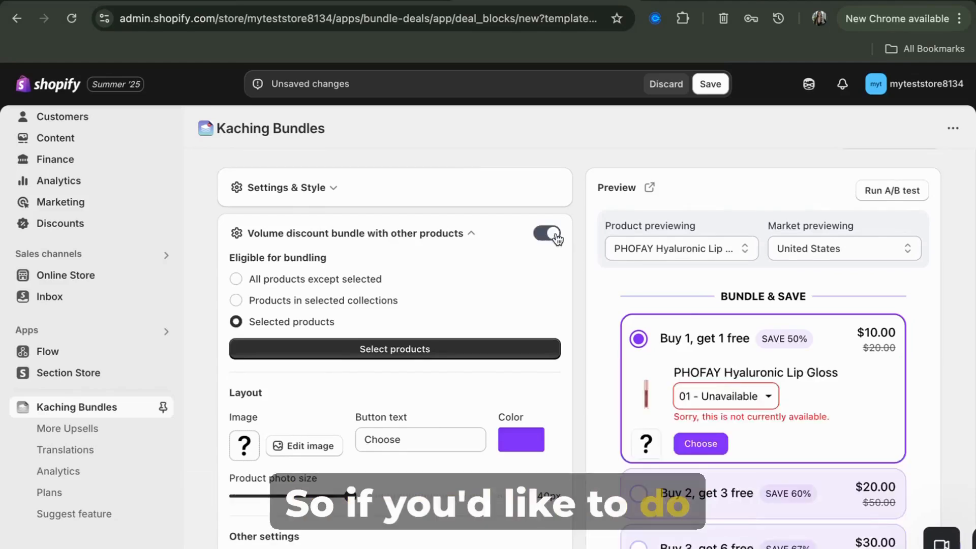
click(414, 356)
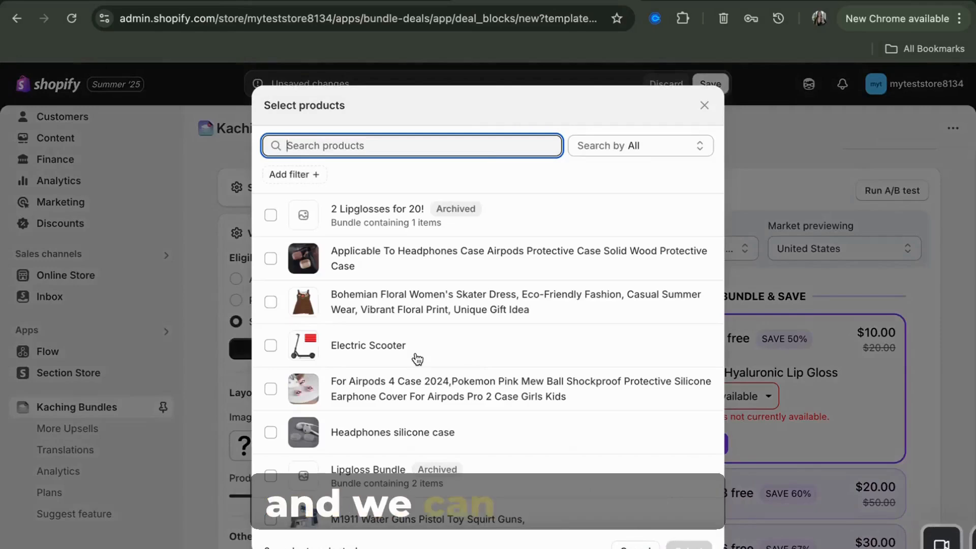
click(368, 268)
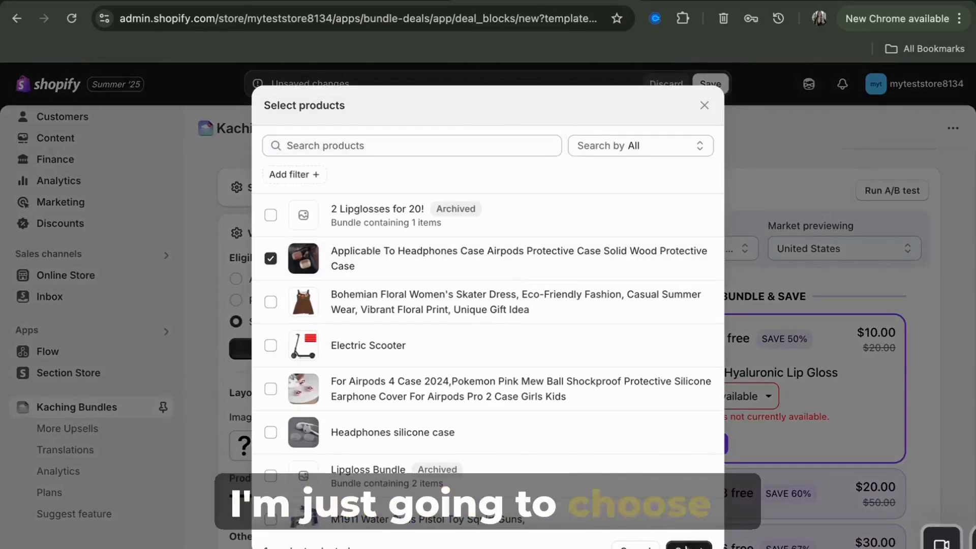
click(687, 544)
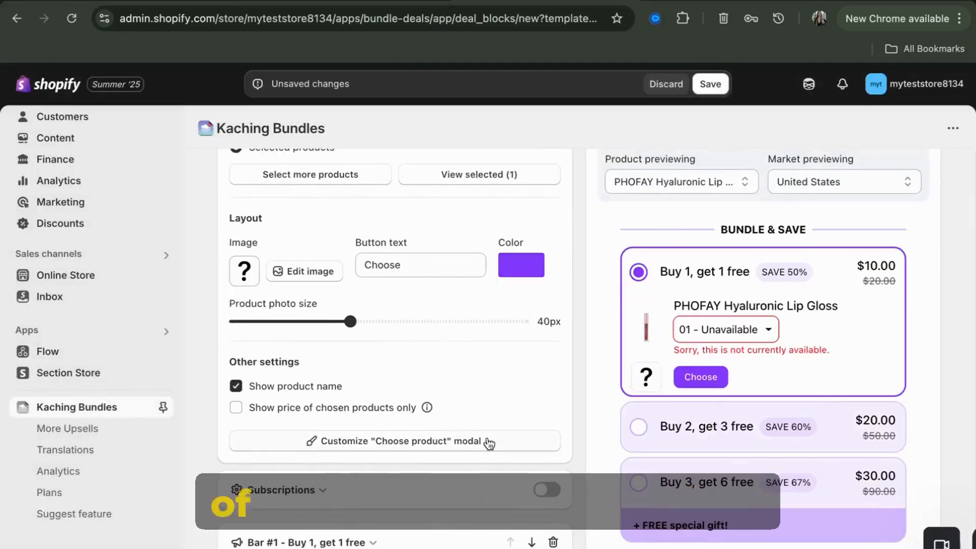
Step: Try the stacked and checkbox subscription layouts in the preview, returning to the side-by-side Subscribe and One-time layout
scroll(487, 317, up, 2)
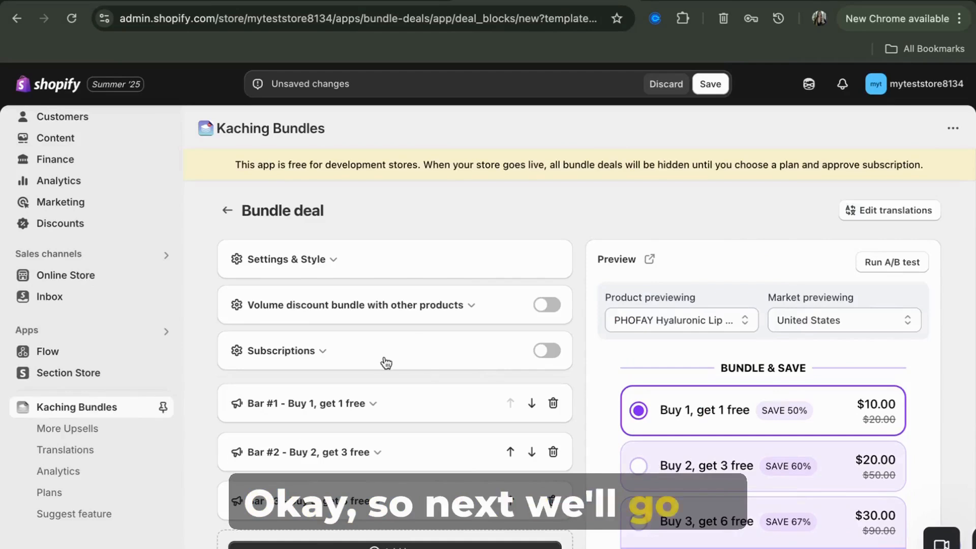
click(402, 361)
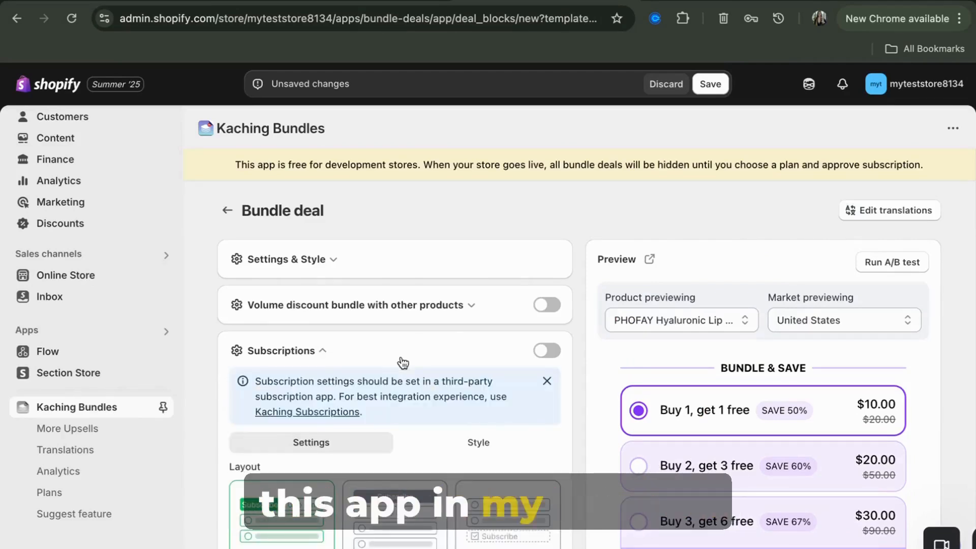
scroll(474, 375, down, 3)
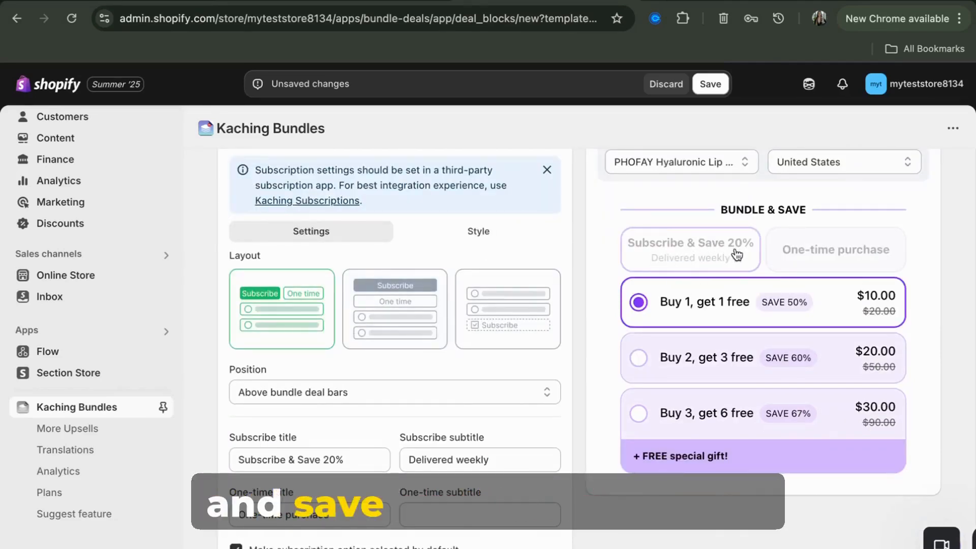
click(414, 320)
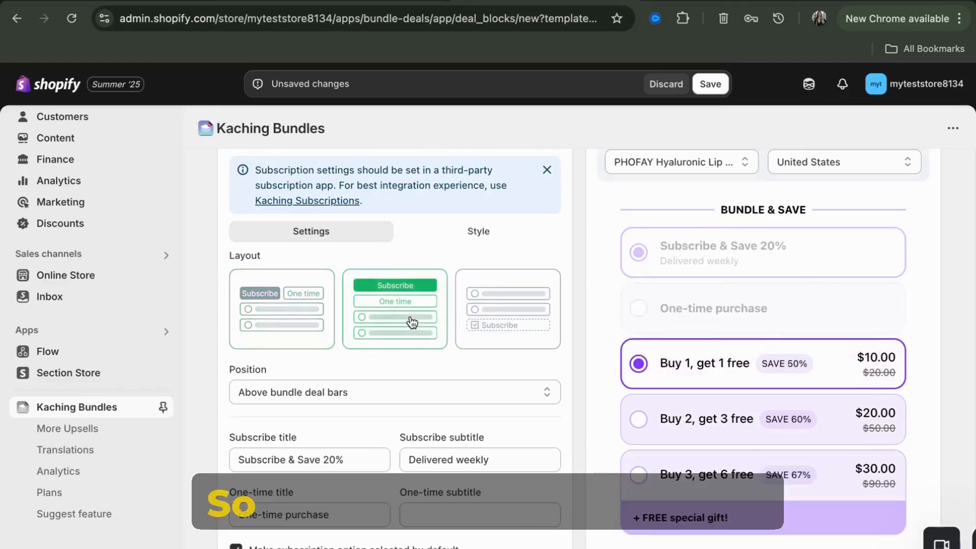
click(496, 317)
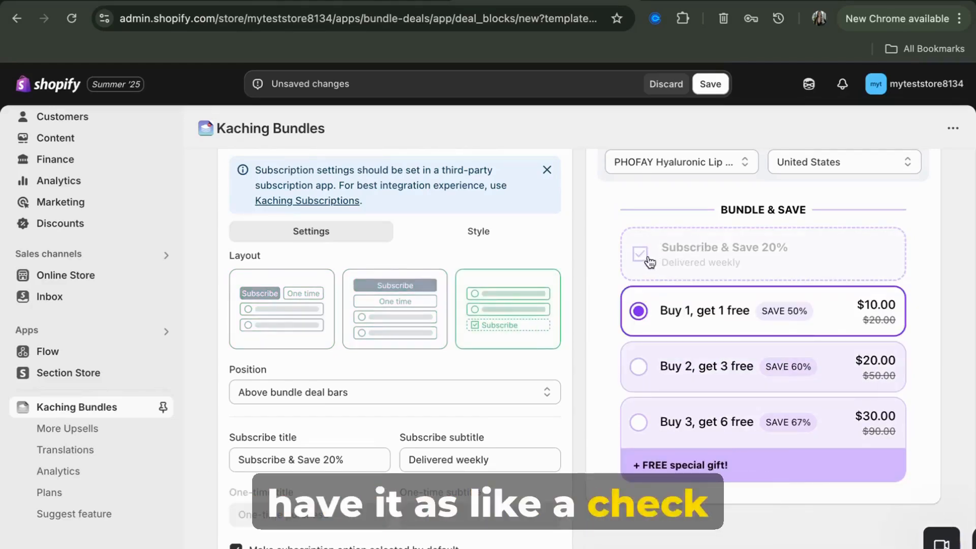
click(279, 318)
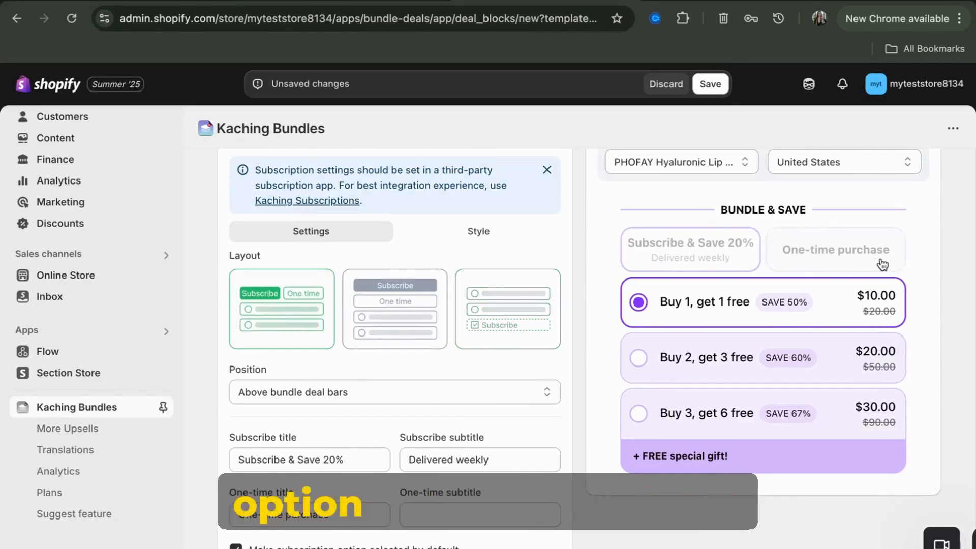
Step: Try positioning the subscription options below the bundle deal bars, restore the position above them, and open the subscribe title for editing
click(399, 392)
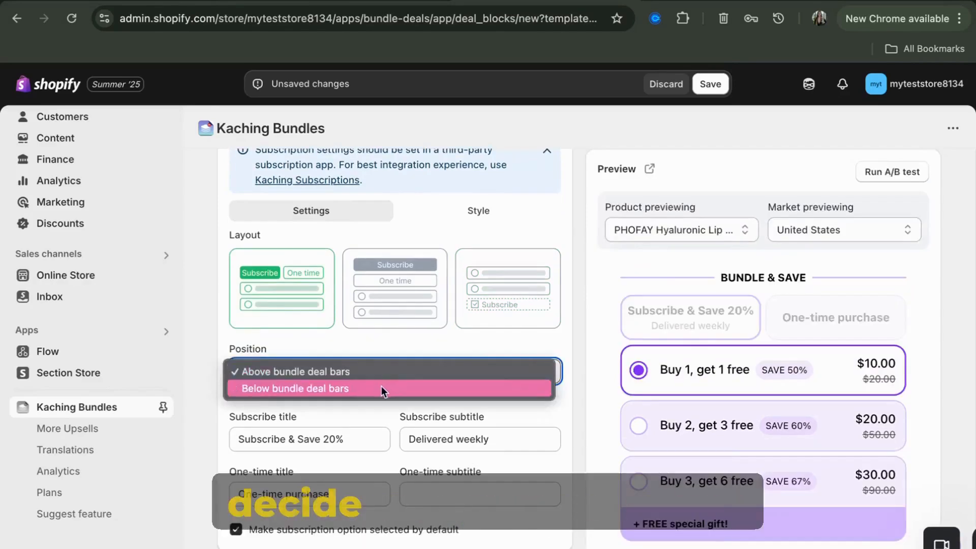
click(381, 388)
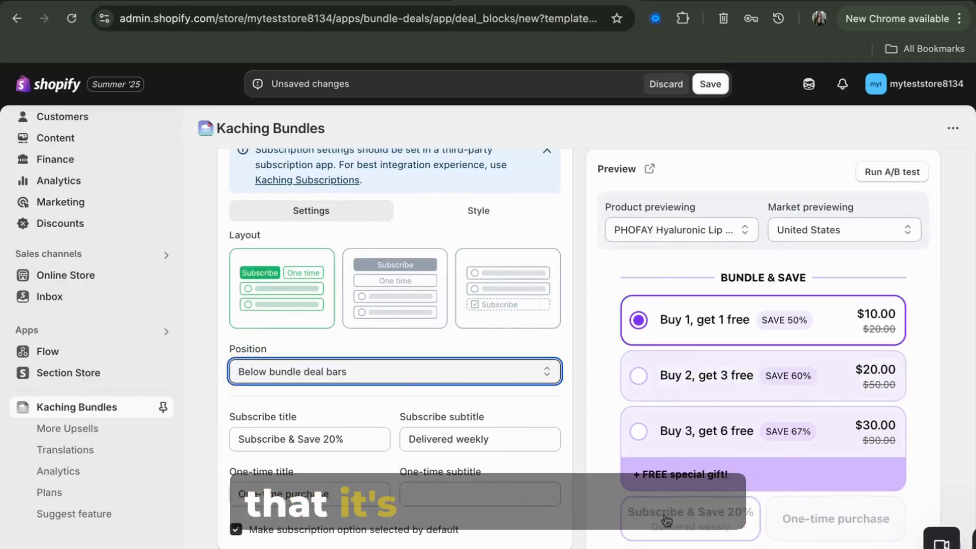
click(457, 365)
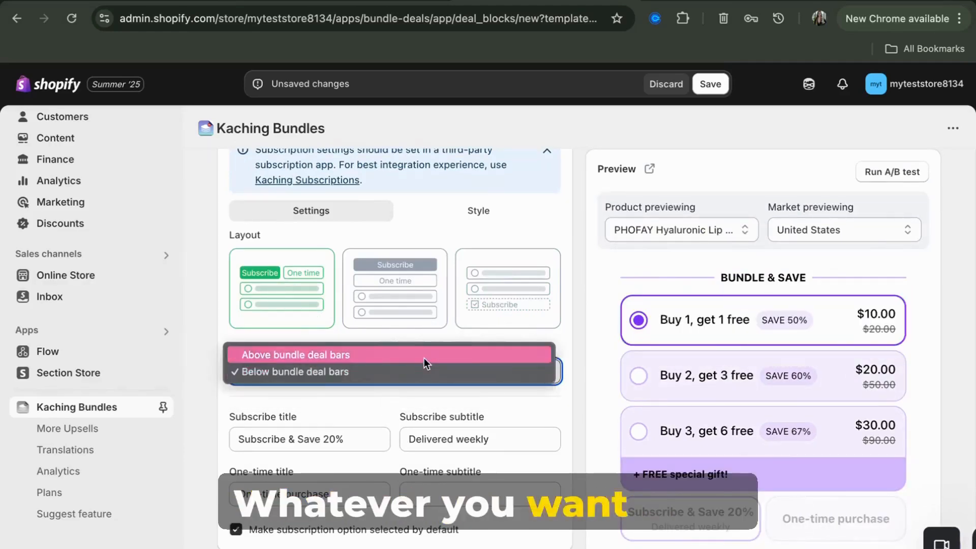
click(424, 355)
scroll(431, 413, down, 1)
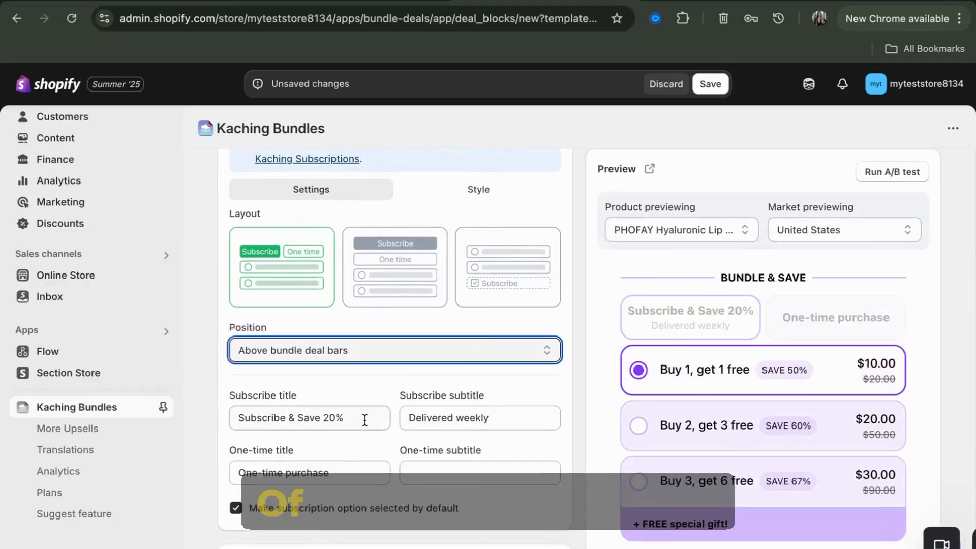
click(346, 416)
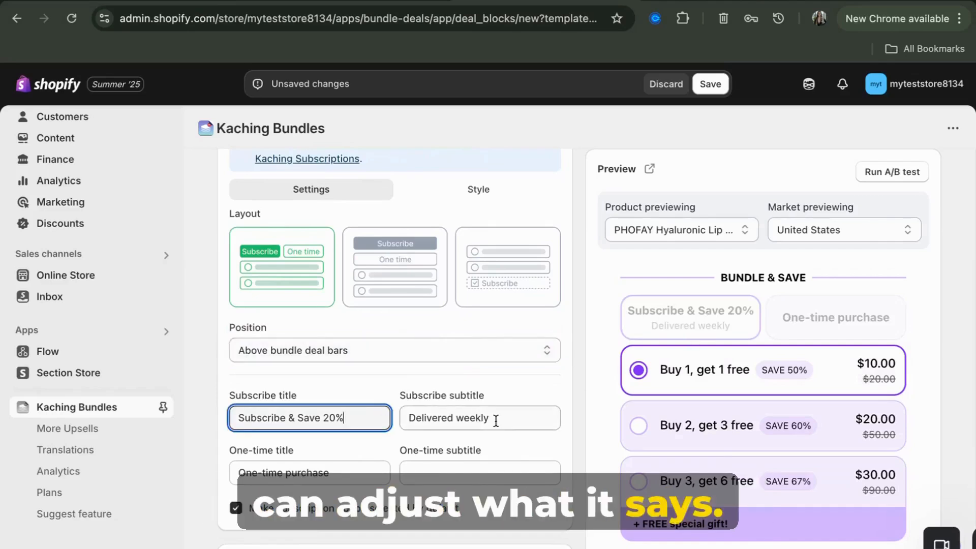
Step: Set the title text size in the subscription style settings to 14px
scroll(473, 249, up, 1)
click(468, 249)
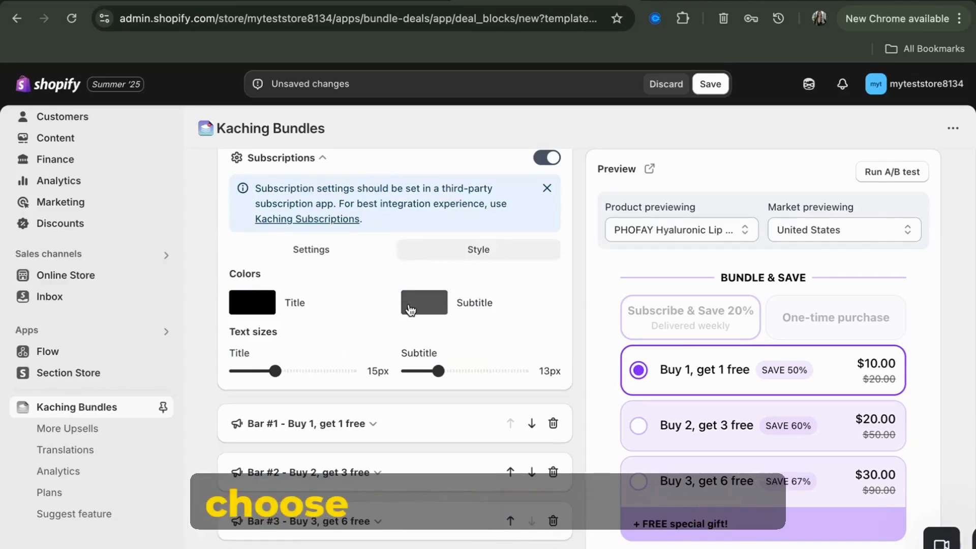
drag(275, 371, 270, 371)
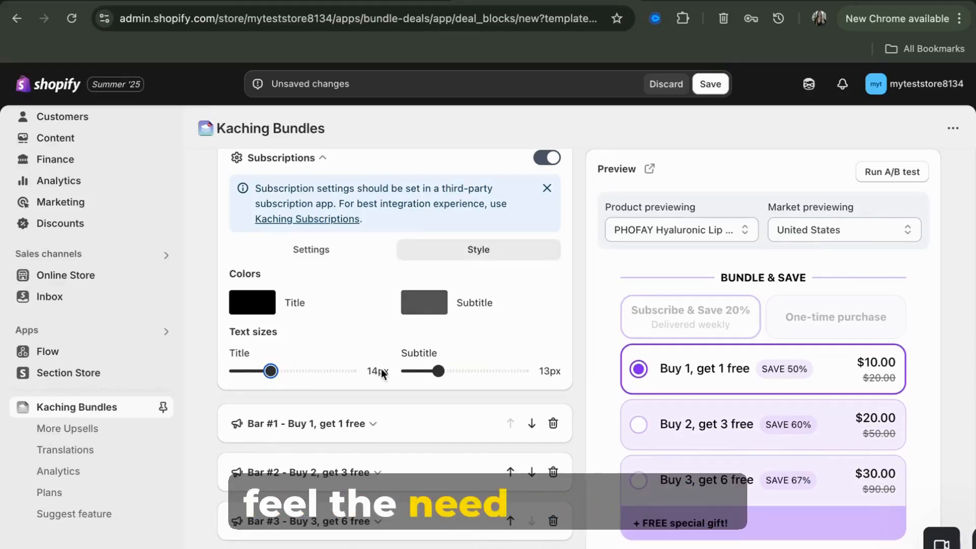
scroll(494, 307, up, 1)
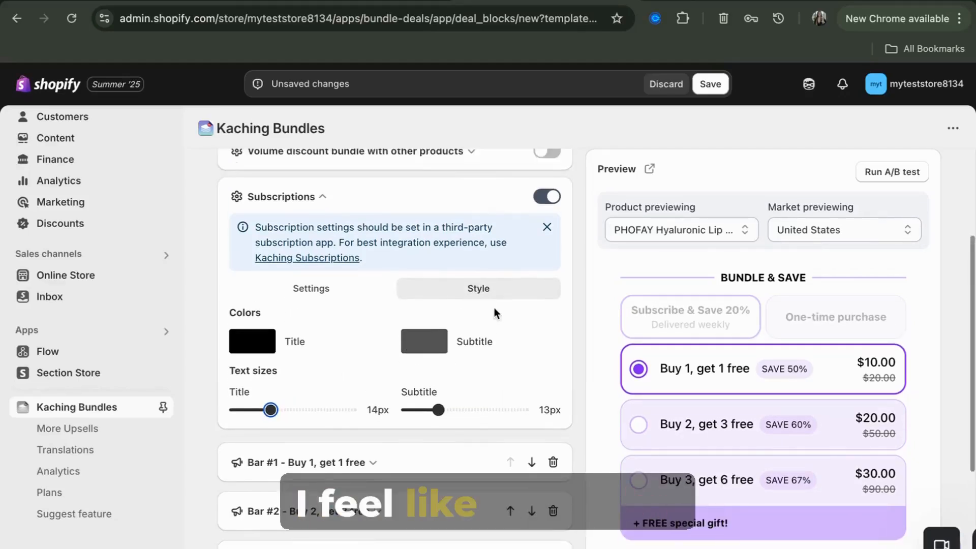
scroll(494, 308, up, 2)
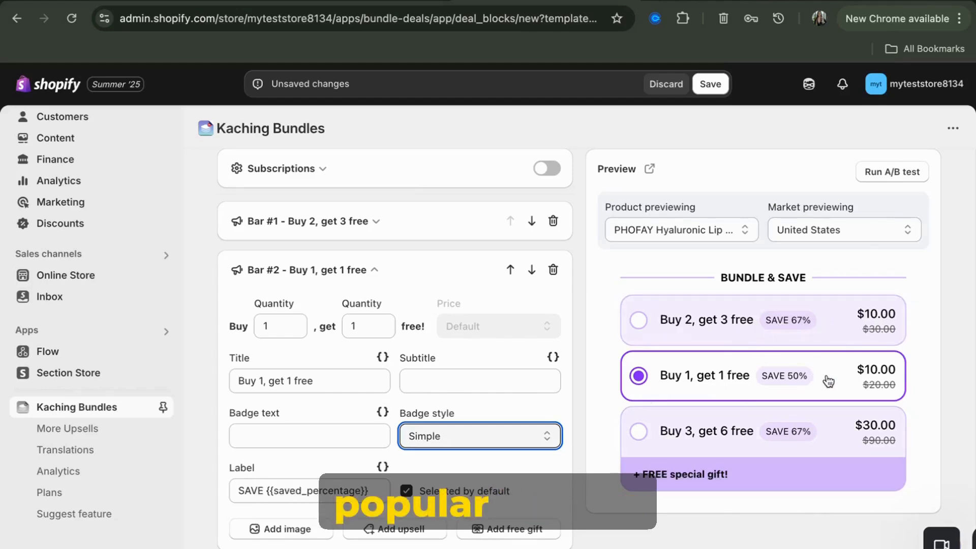
Step: Try the "Most popular" badge style on the "Buy 1, get 1 free" bar
click(508, 438)
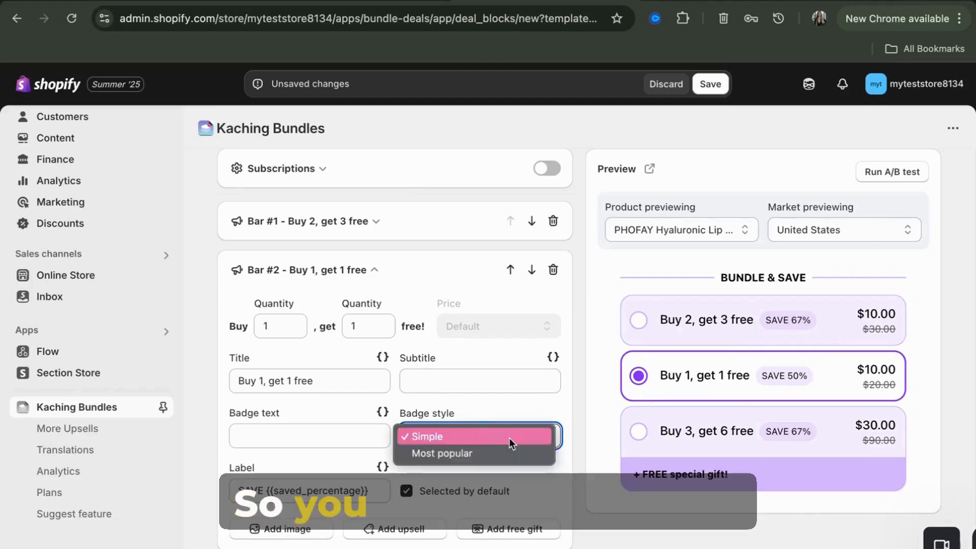
click(437, 453)
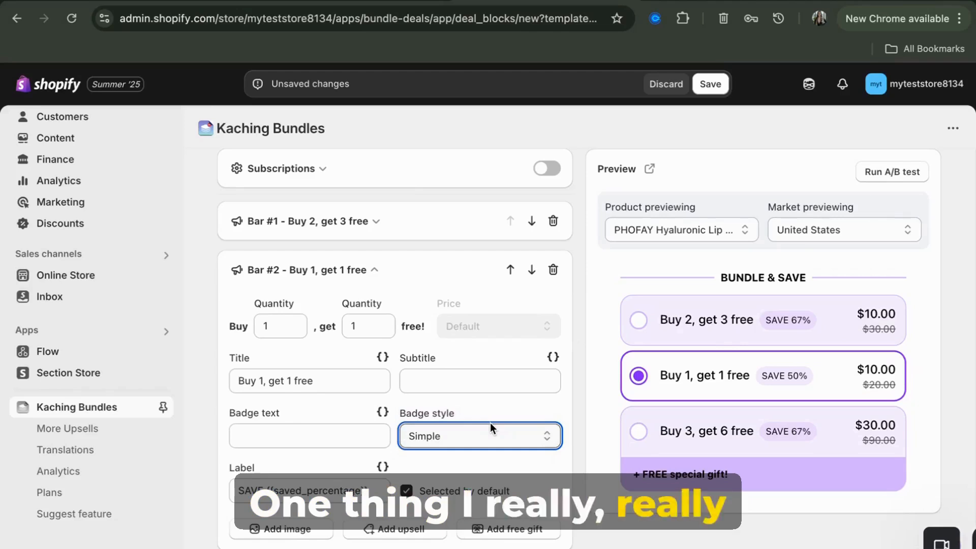
Step: Add a 20% discounted upsell to the "Buy 1, get 1 free" bar, offering the M1911 Water Guns Pistol Toy Squirt Guns, (Gray)
click(392, 531)
scroll(391, 536, down, 6)
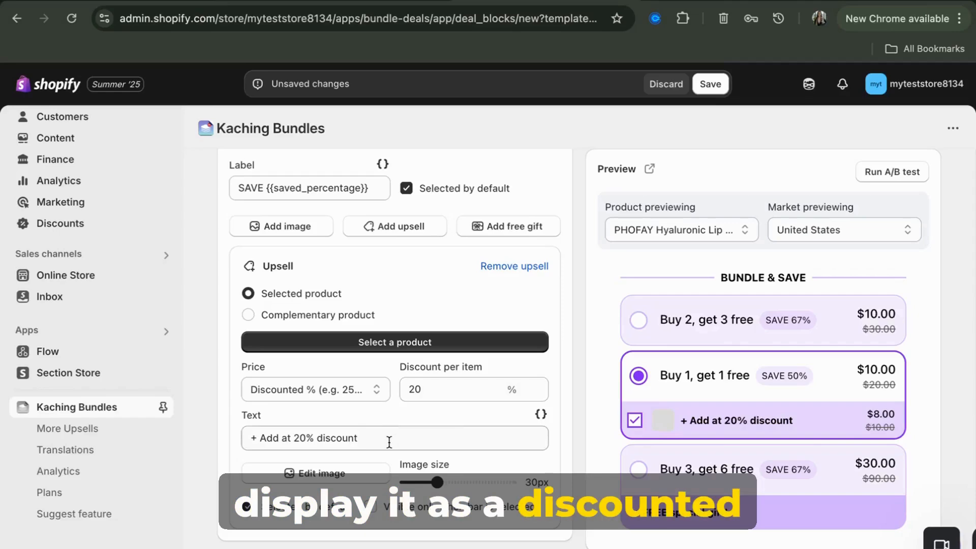
click(399, 342)
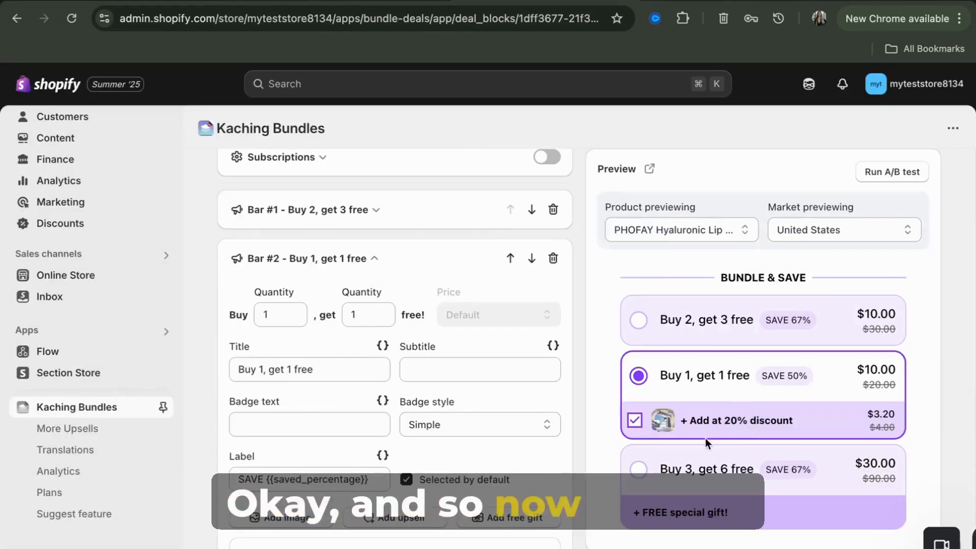
scroll(343, 452, down, 3)
scroll(343, 452, down, 3)
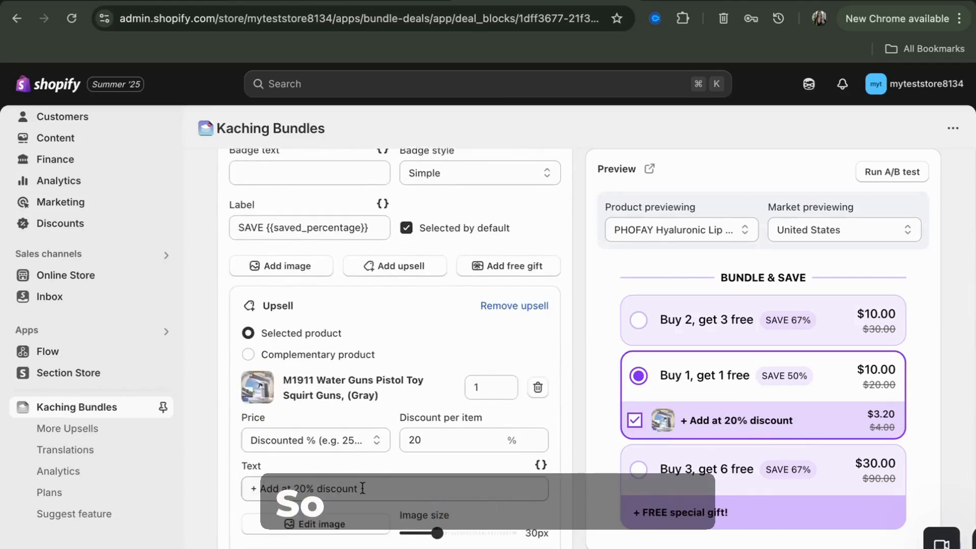
scroll(478, 415, down, 1)
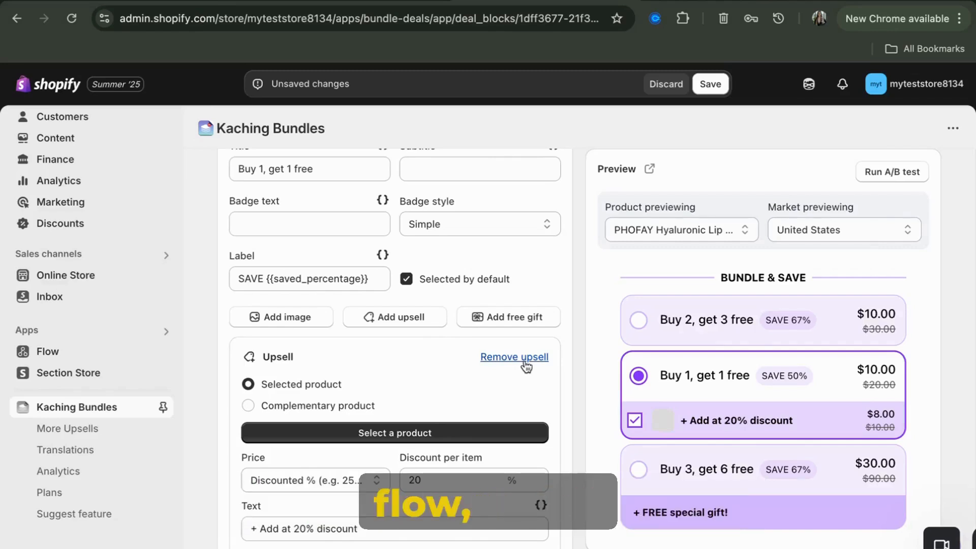
Step: Replace the upsell on the "Buy 1, get 1 free" bar with a free gift
click(520, 360)
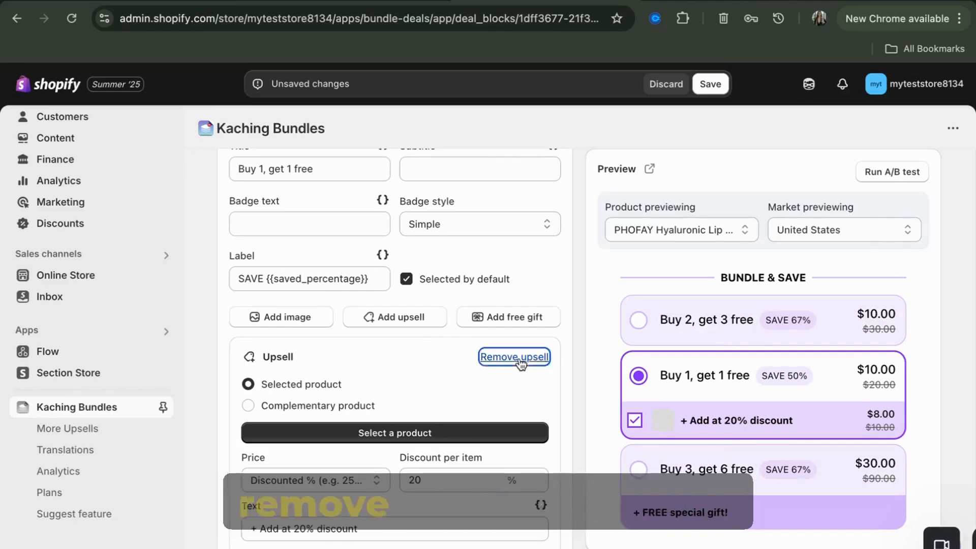
click(518, 320)
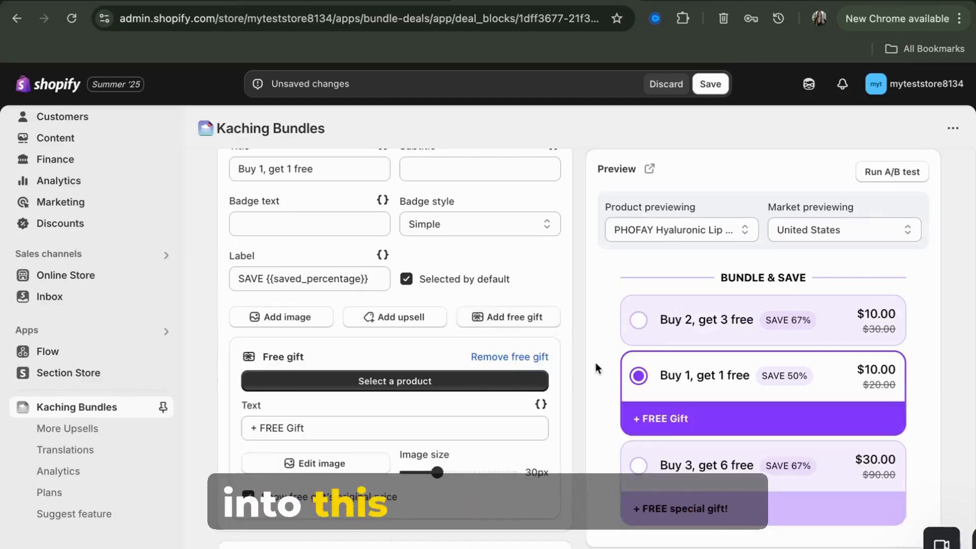
scroll(595, 361, down, 2)
scroll(596, 362, up, 1)
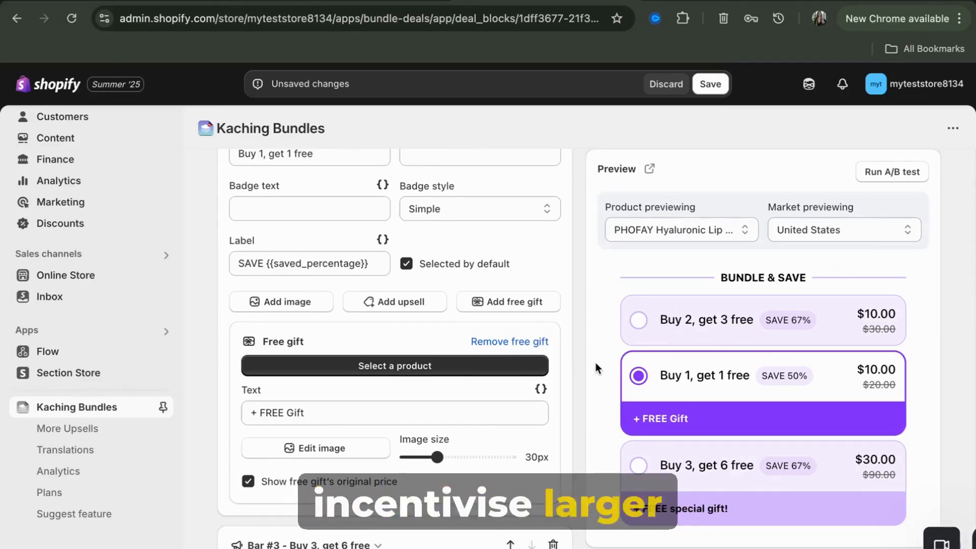
Step: Choose the silvery Electric Scooter as the free gift product for the "Buy 1, get 1 free" bar
click(460, 367)
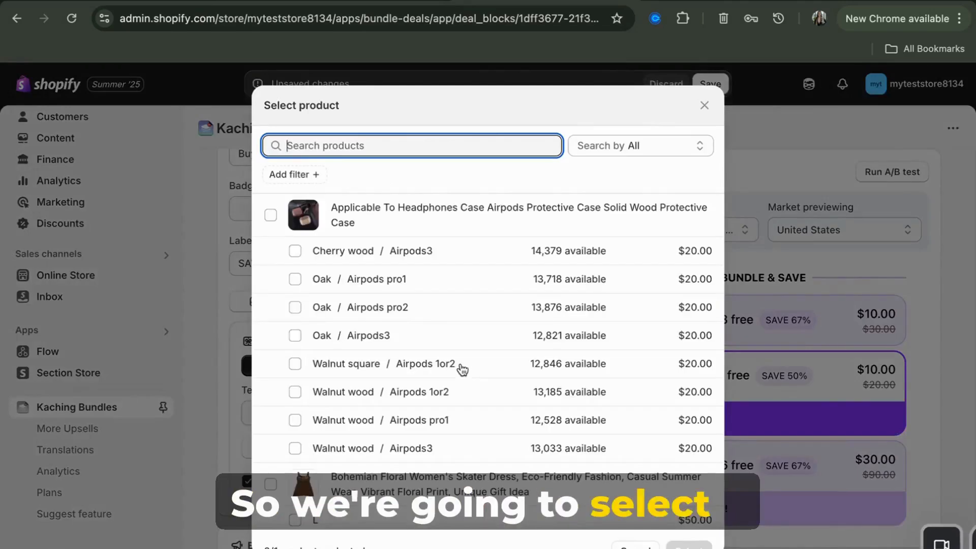
scroll(460, 371, down, 9)
scroll(460, 370, up, 5)
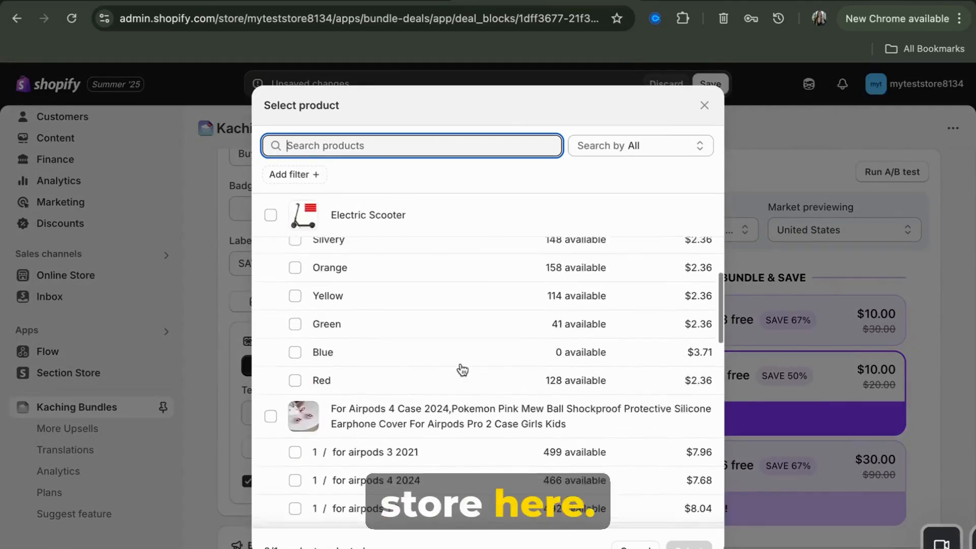
click(522, 337)
click(689, 547)
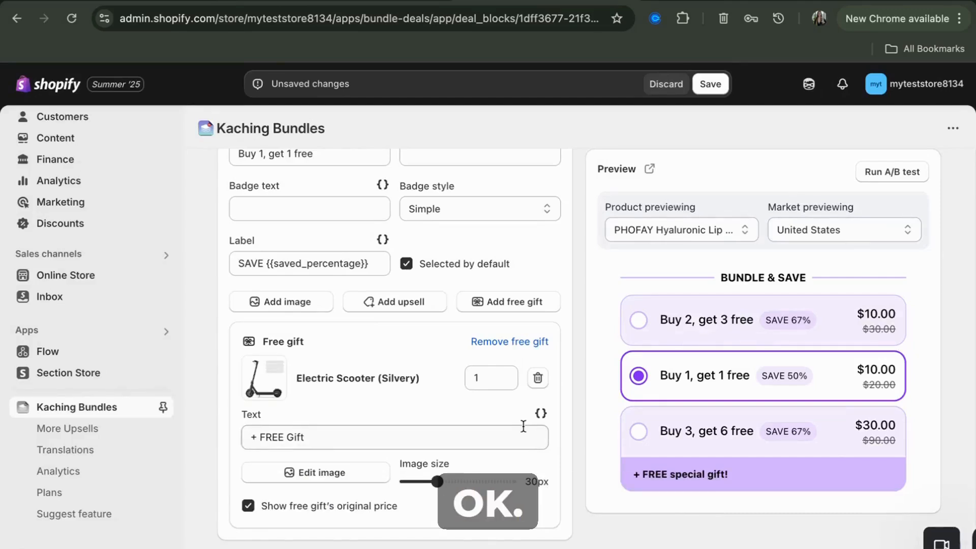
scroll(523, 426, down, 1)
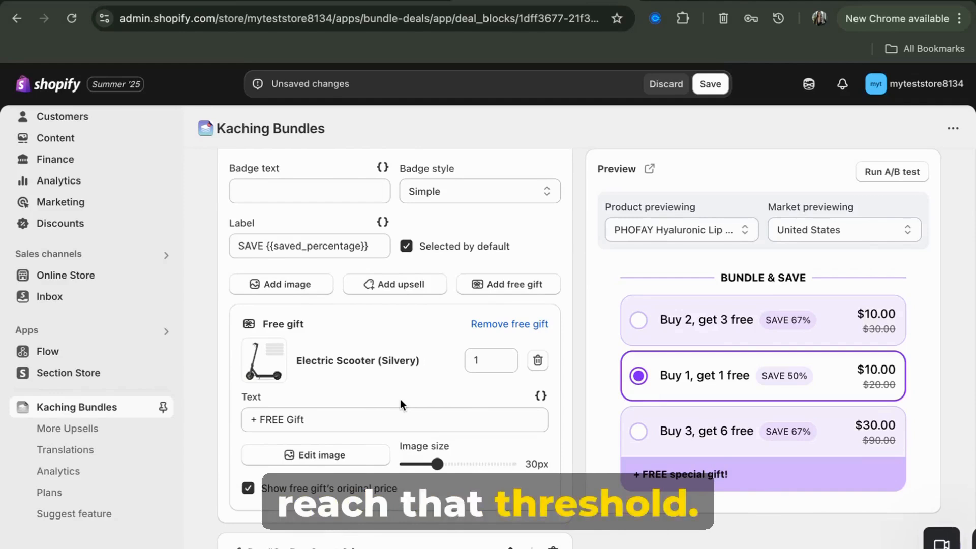
Step: Preview the lip gloss product page in the storefront, examine its bundle deal bars, and return to the deal editor
scroll(646, 257, up, 10)
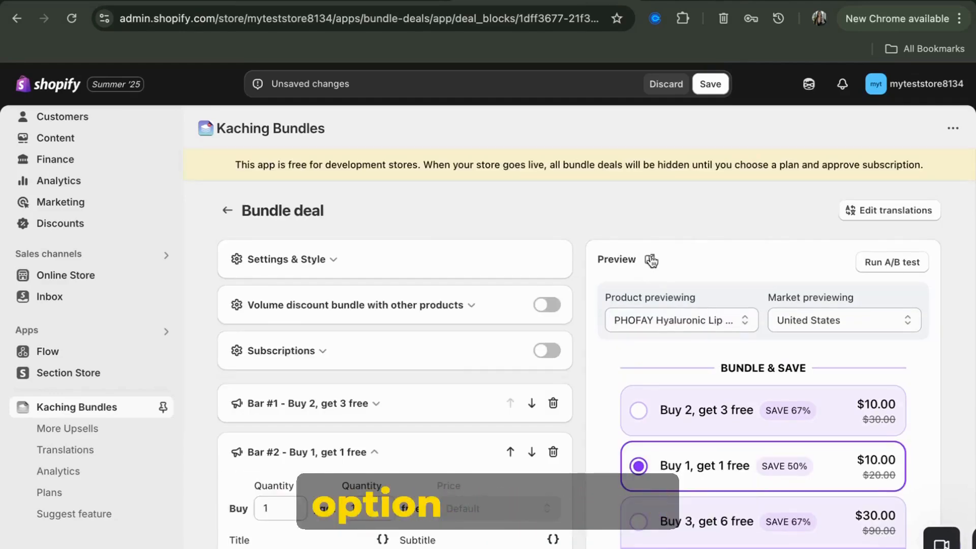
click(650, 260)
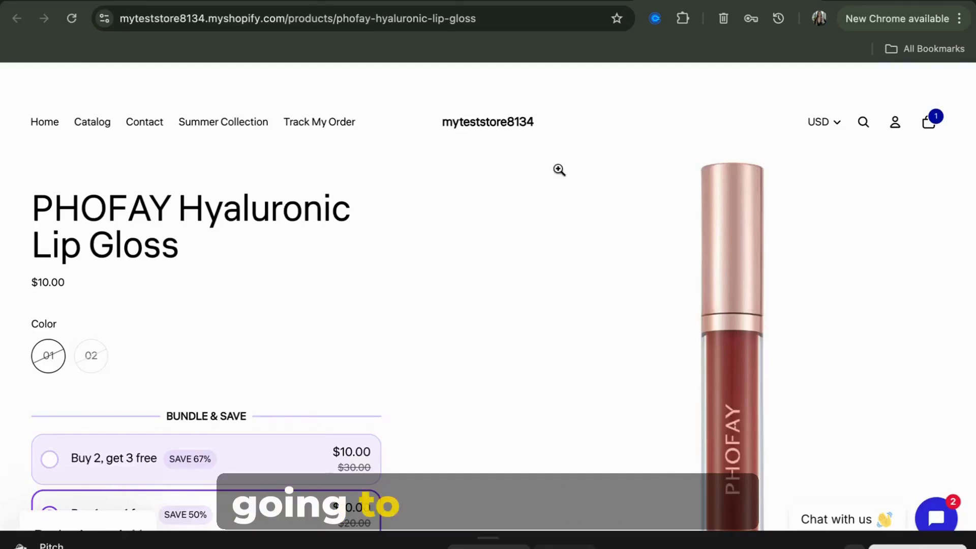
scroll(720, 415, down, 1)
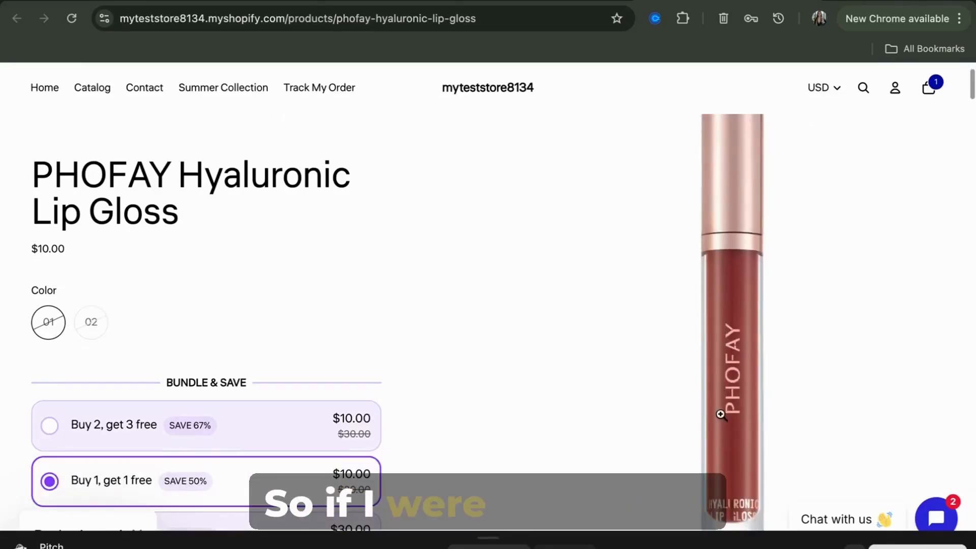
scroll(123, 384, down, 2)
scroll(123, 382, down, 2)
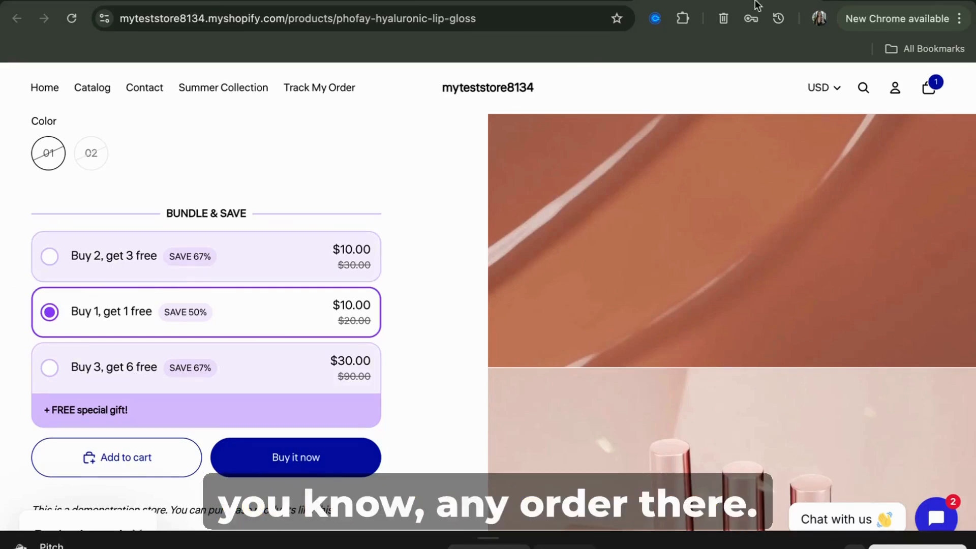
click(676, 3)
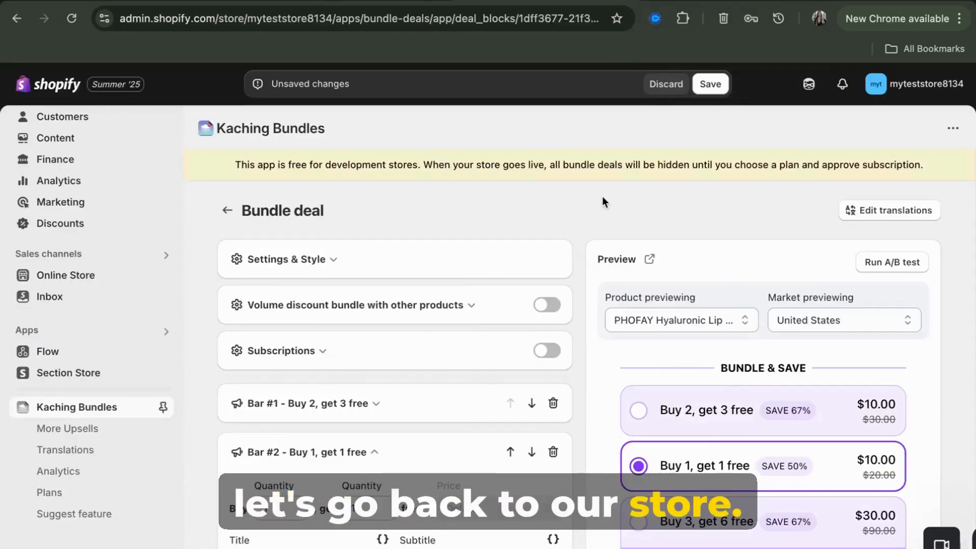
scroll(602, 196, down, 10)
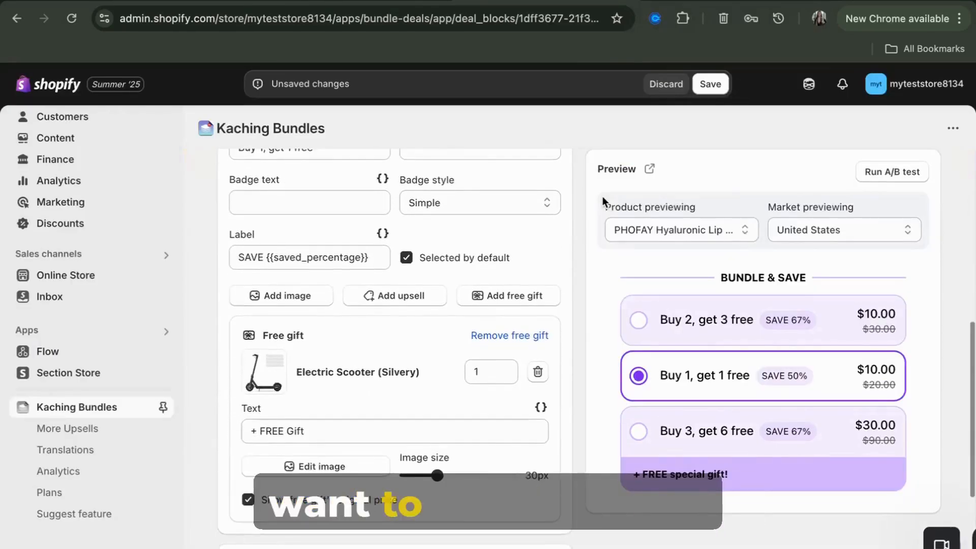
scroll(603, 200, up, 12)
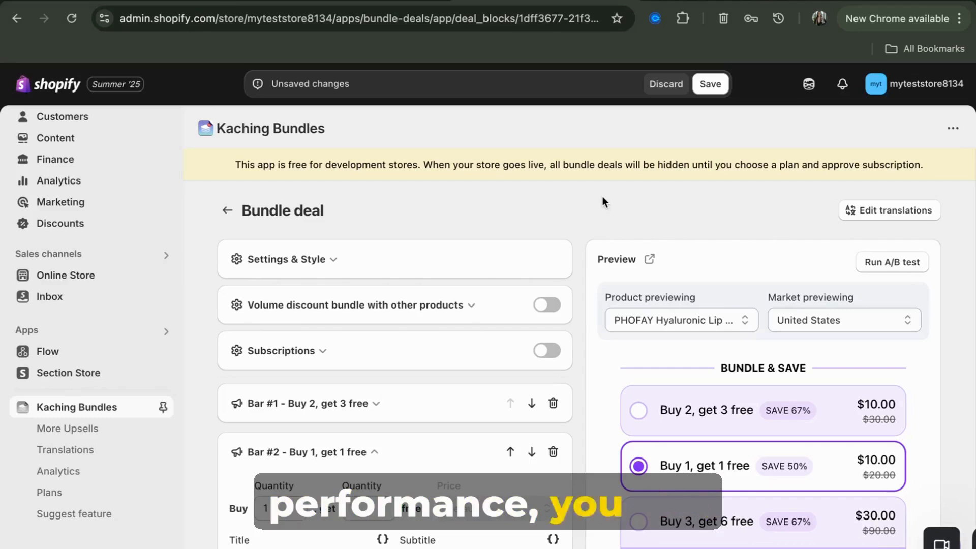
Step: Start an A/B test for the lip gloss bundle deal and switch between variants A and B to compare them
click(896, 263)
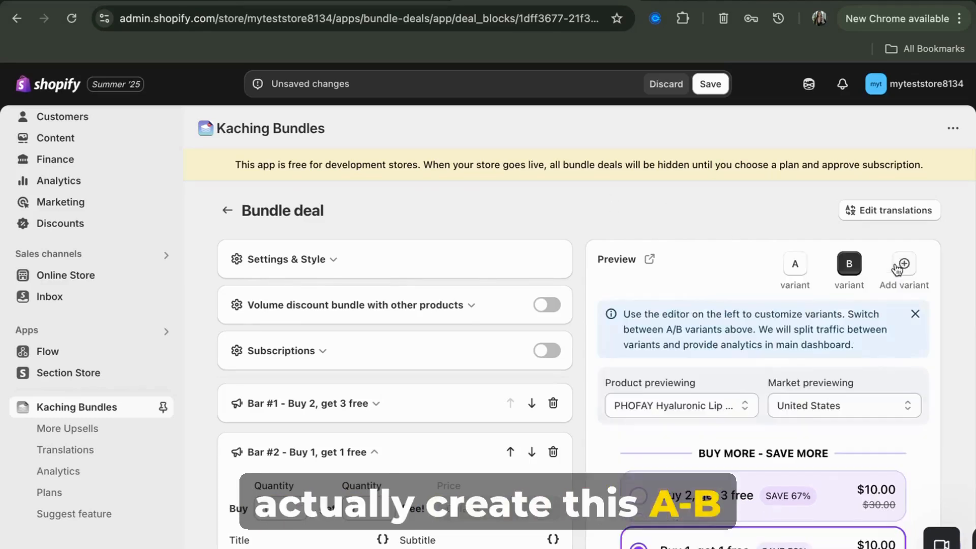
scroll(757, 244, down, 3)
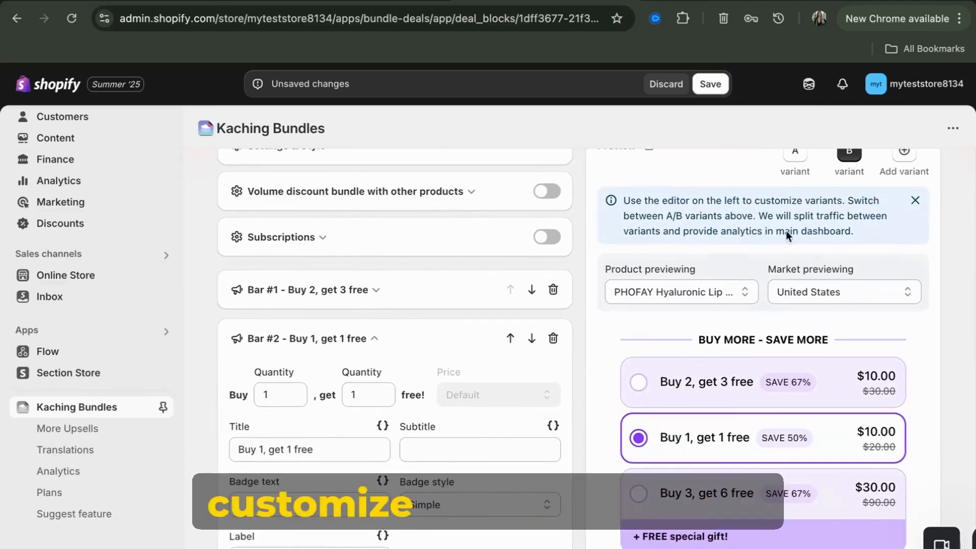
scroll(788, 213, up, 1)
click(794, 191)
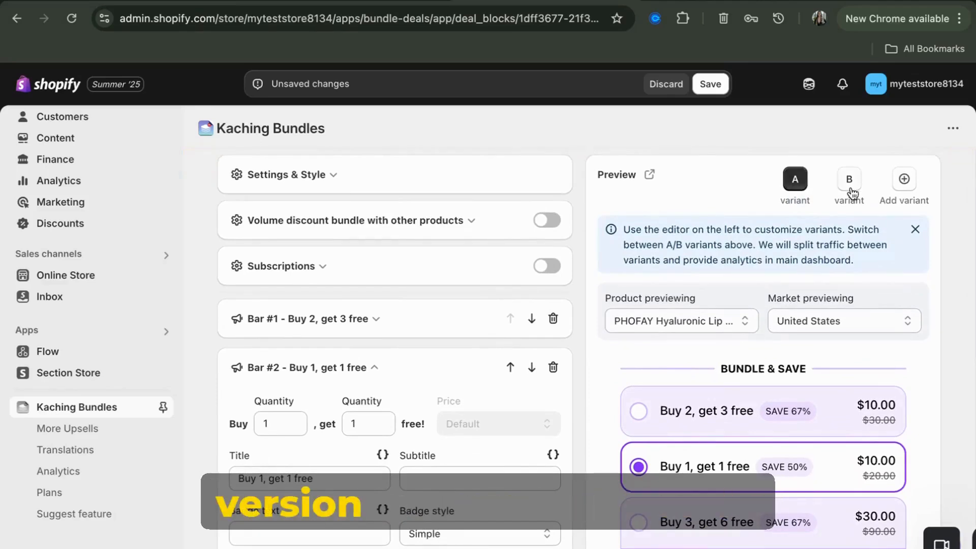
click(851, 192)
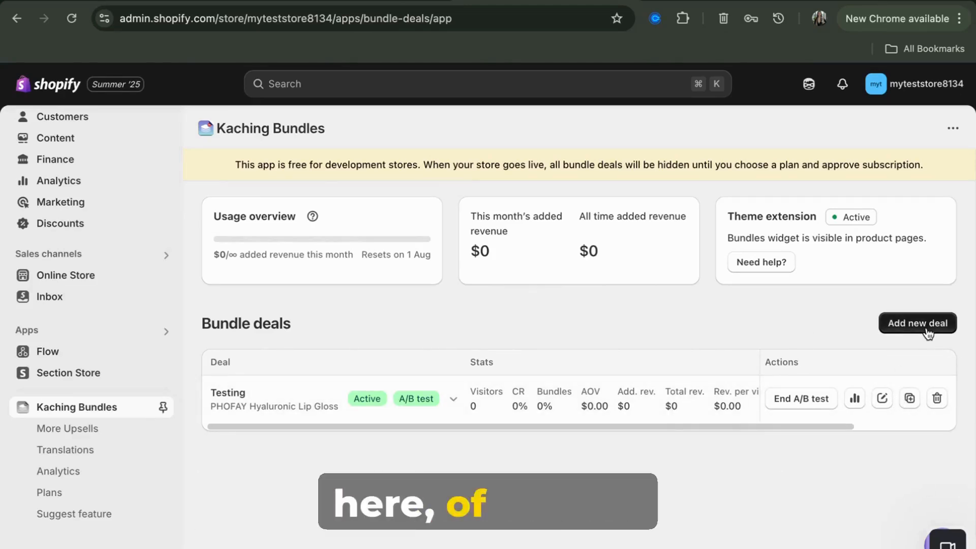
Step: Review the additional Kaching upsell apps, from the cart drawer and post-purchase offers through to subscriptions
click(127, 431)
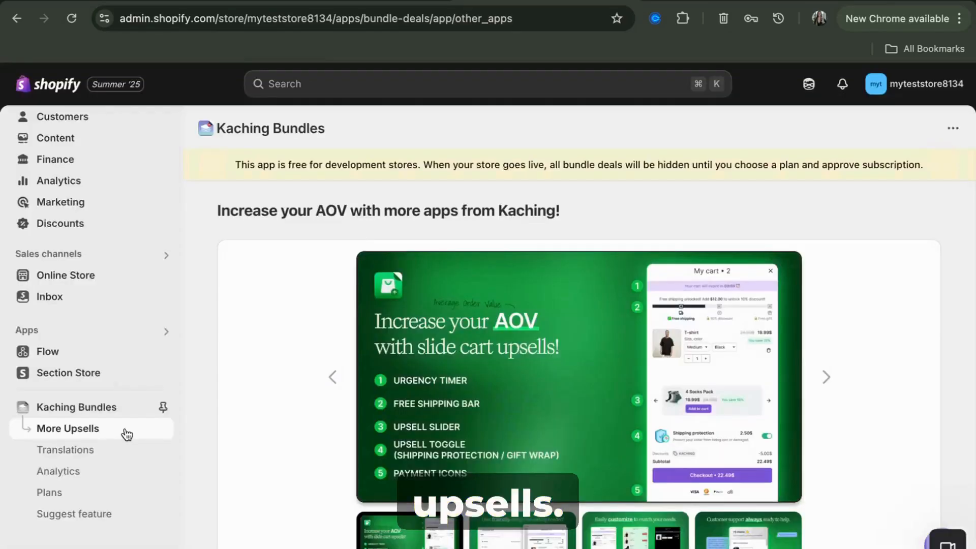
scroll(846, 362, down, 3)
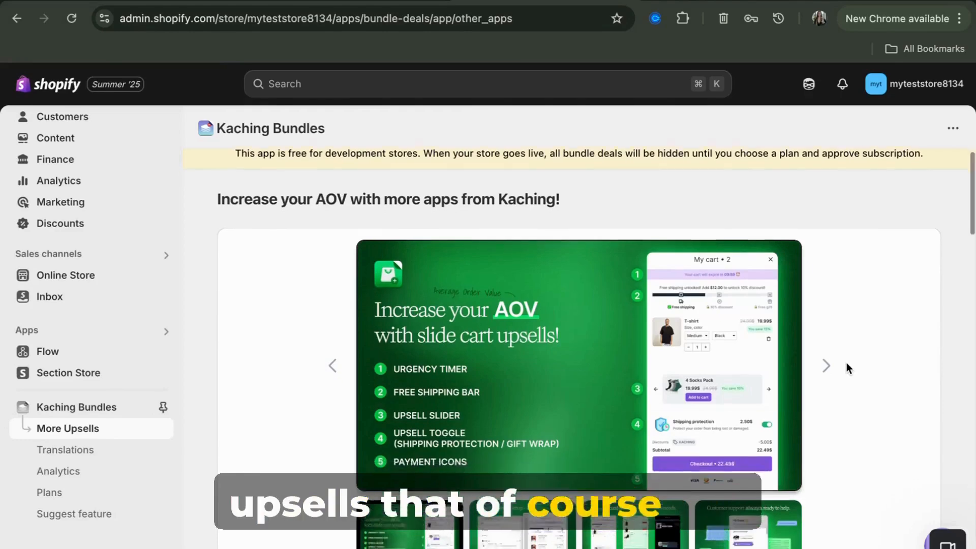
scroll(846, 362, down, 7)
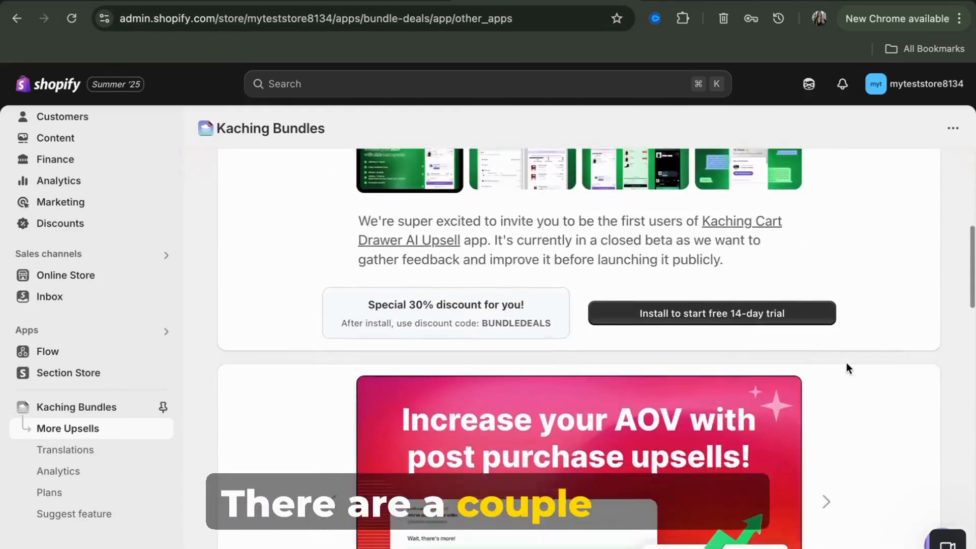
scroll(846, 362, down, 7)
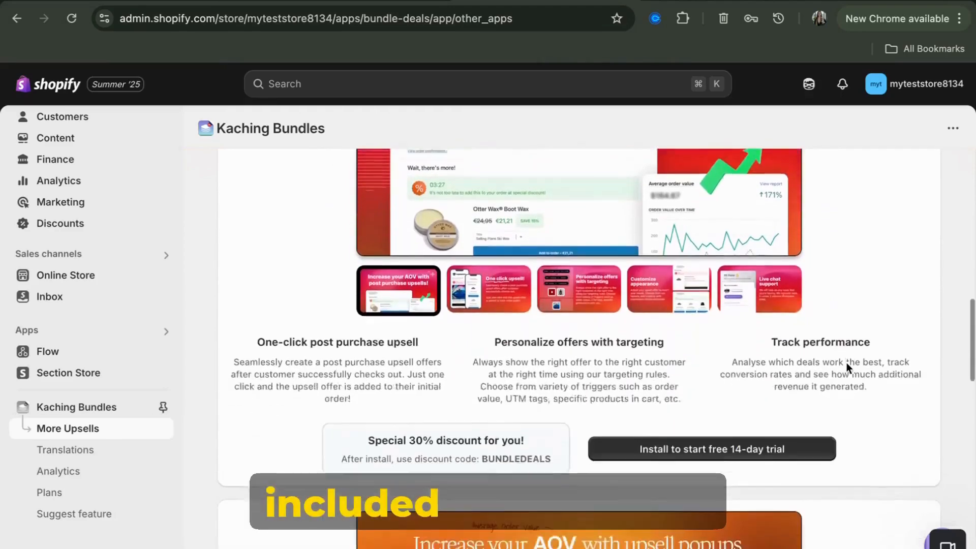
scroll(847, 362, down, 15)
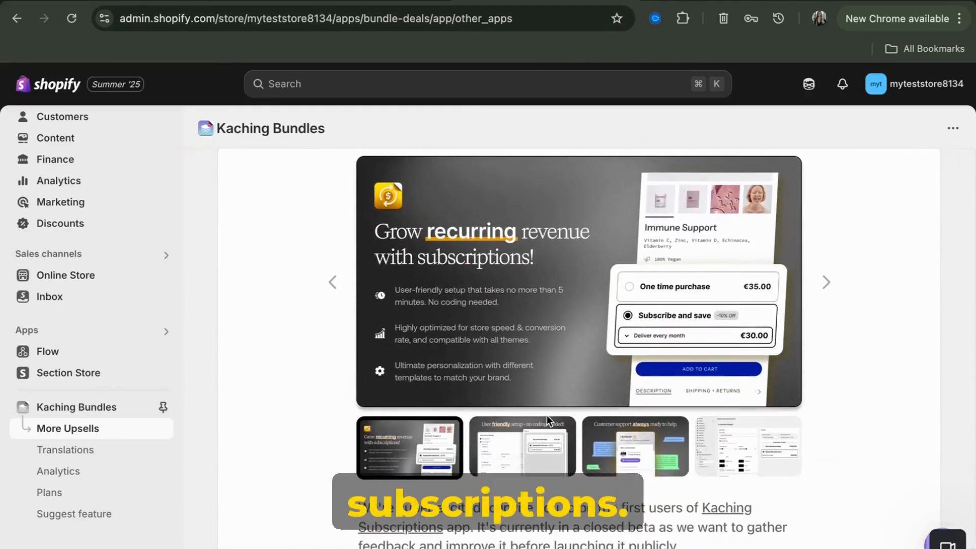
Step: Examine the bundle analytics, including visitors, bundle orders, conversion and daily added revenue
click(128, 472)
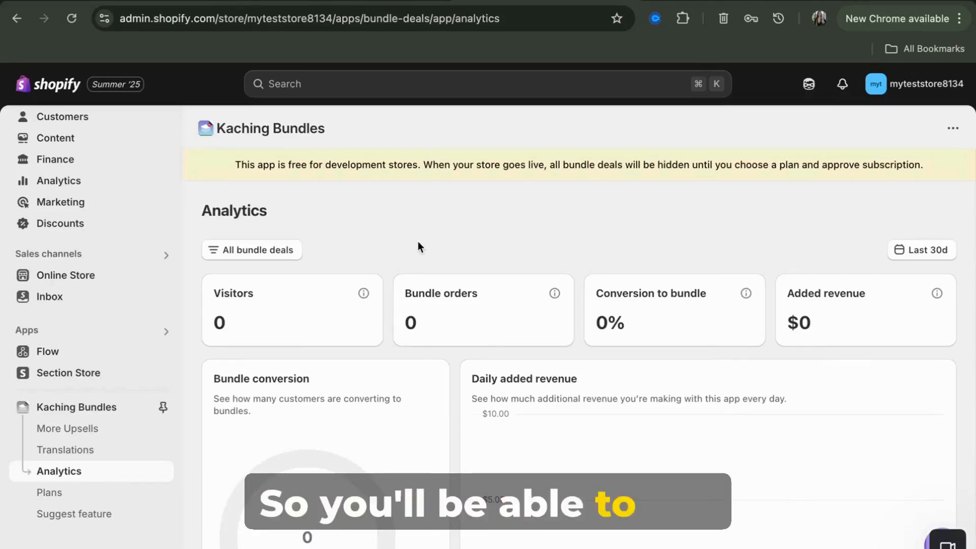
scroll(418, 246, down, 3)
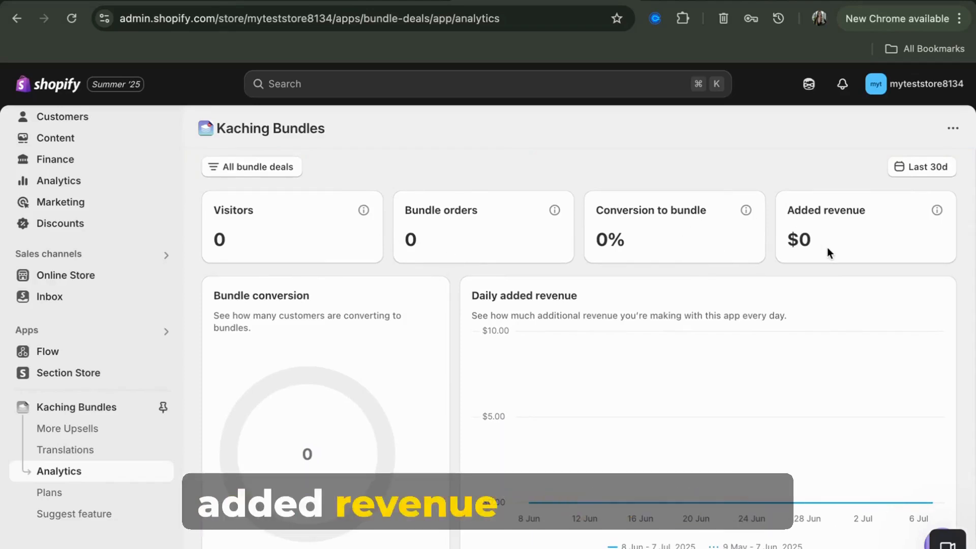
scroll(828, 247, down, 2)
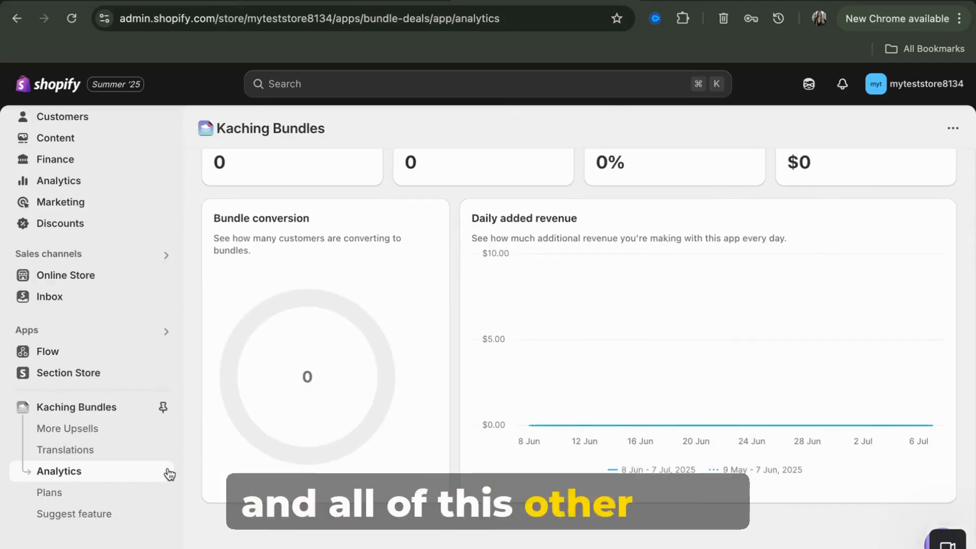
Step: Compare the Starter, Scale and Pro pricing plans of the bundle app
click(105, 494)
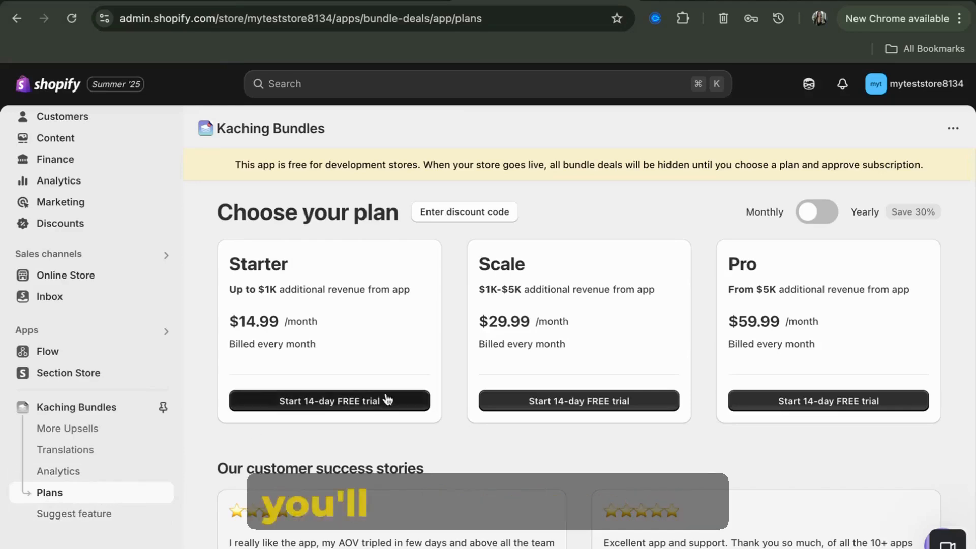
scroll(304, 373, down, 2)
scroll(304, 372, up, 2)
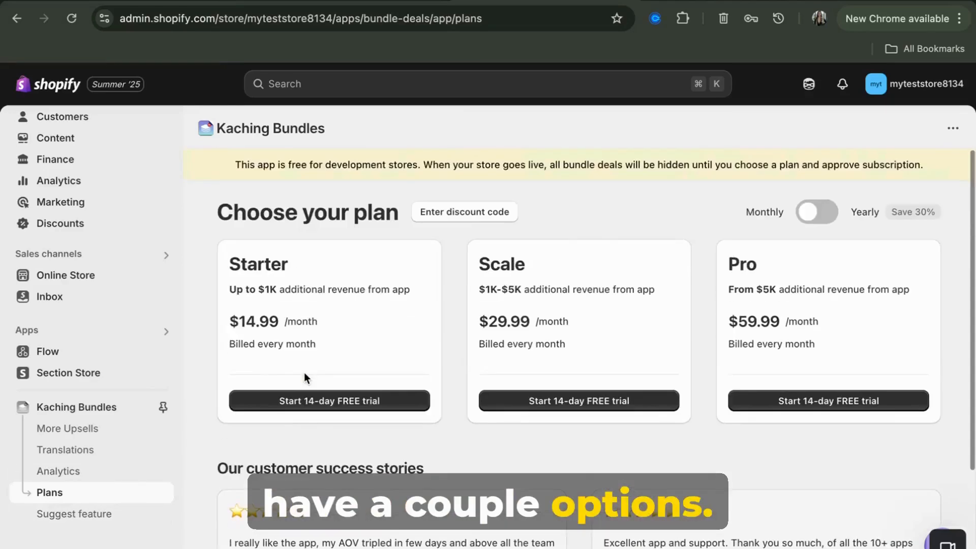